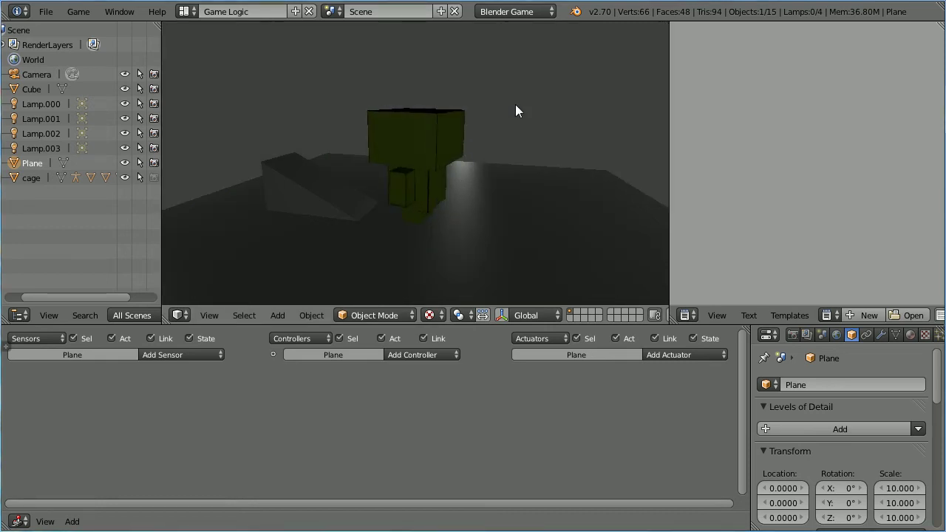
Walk the character left past the ramp with the arrow key, then exit the game with Esc
key(Left)
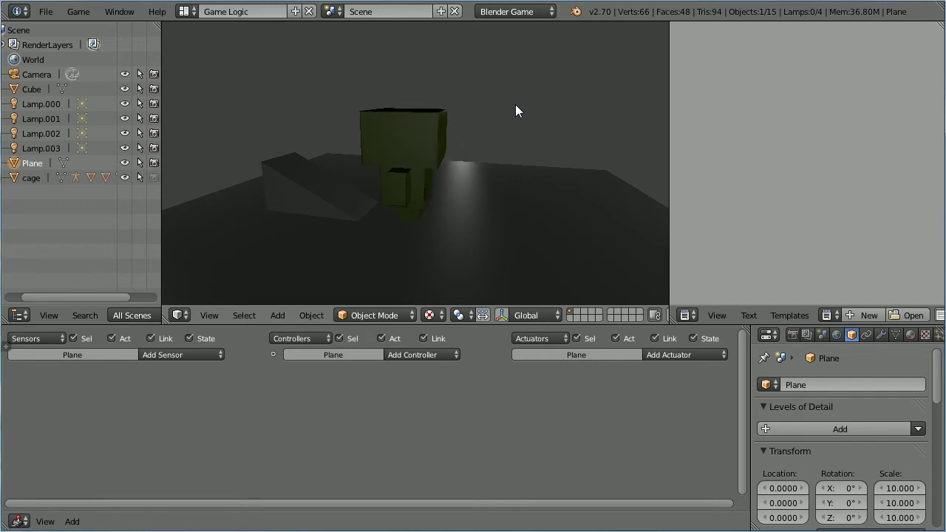
key(Left)
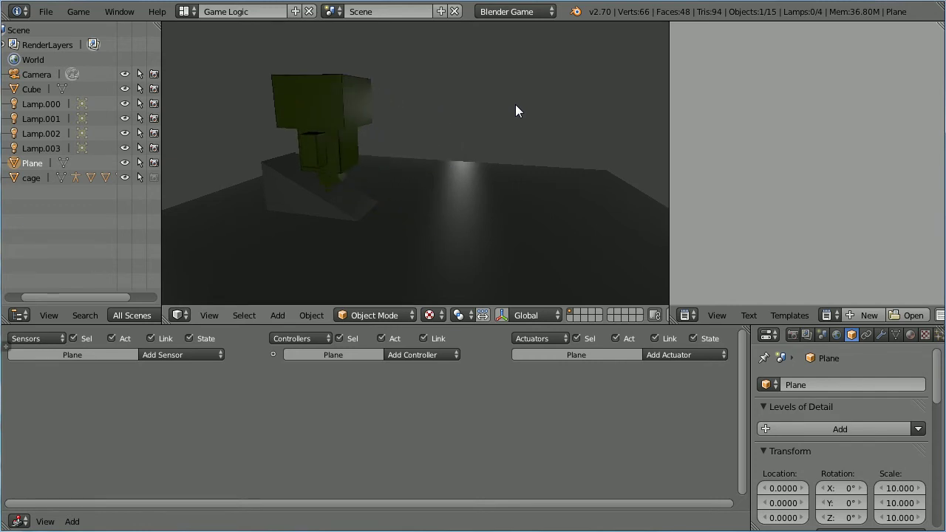
key(Left)
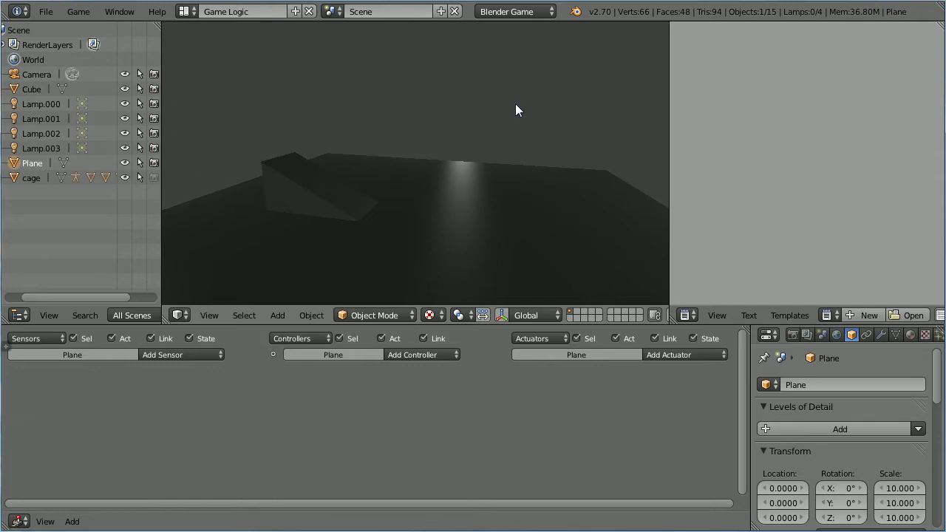
key(Escape)
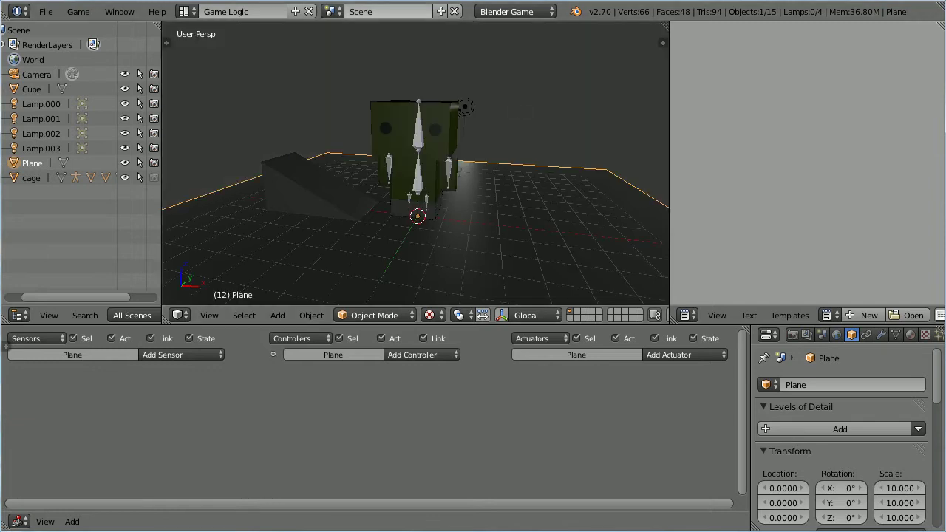
Reload the default start-up file as a new scene
click(45, 11)
click(71, 32)
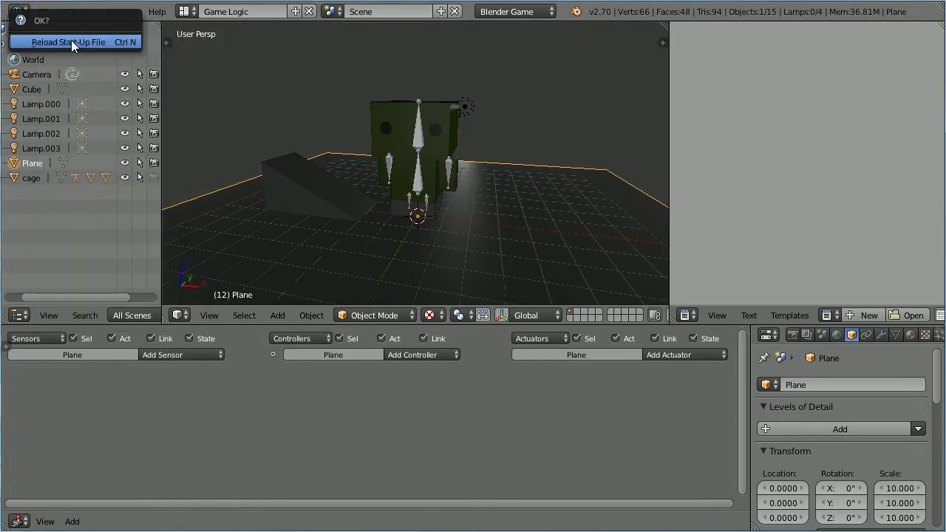
click(74, 42)
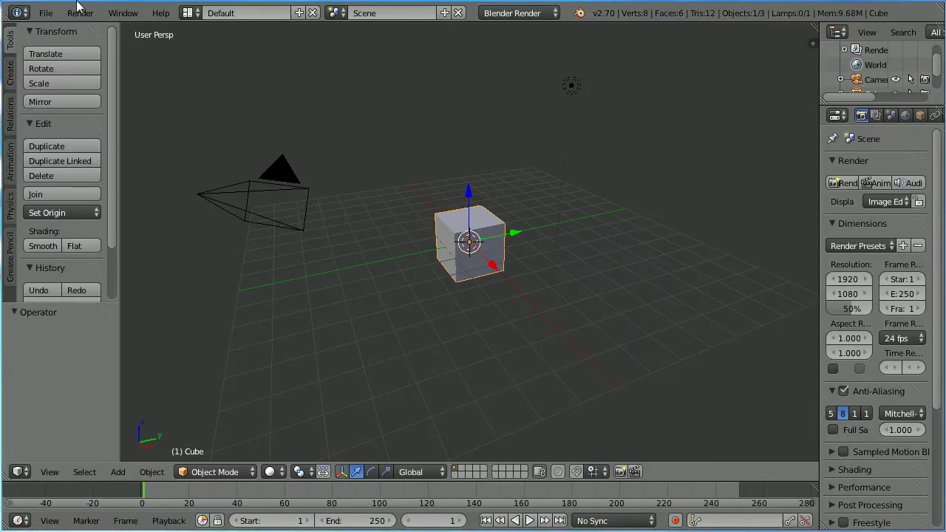
Open characterTut1.blend from the recent files list
click(46, 13)
mouse_move(63, 66)
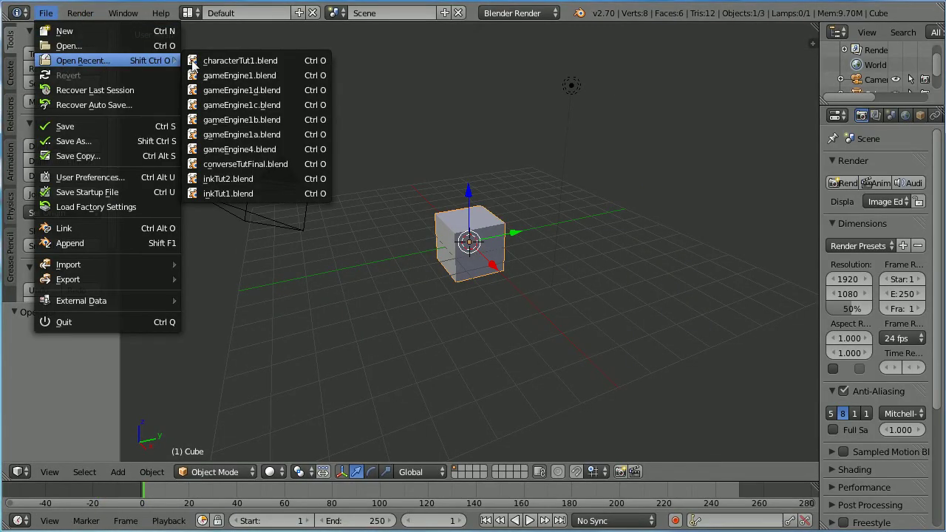
click(268, 64)
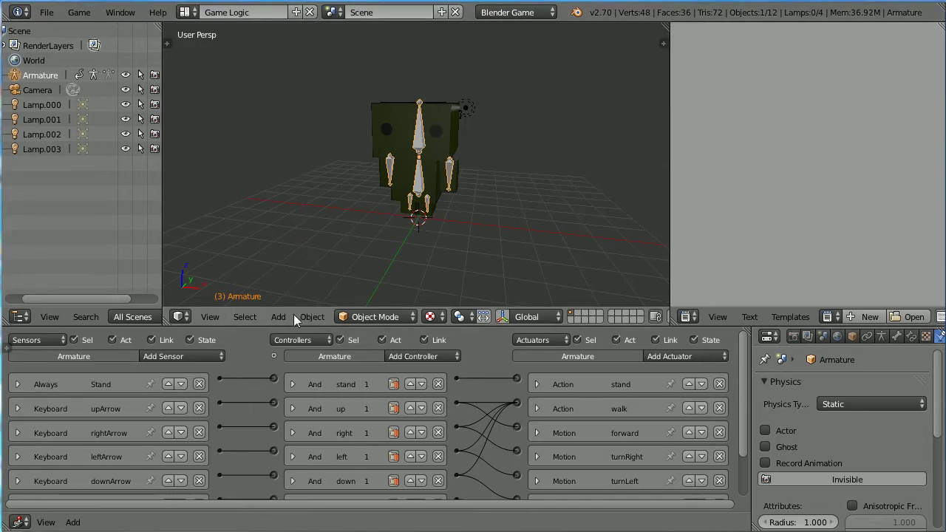
Add a new cube mesh to the scene
click(282, 318)
mouse_move(299, 300)
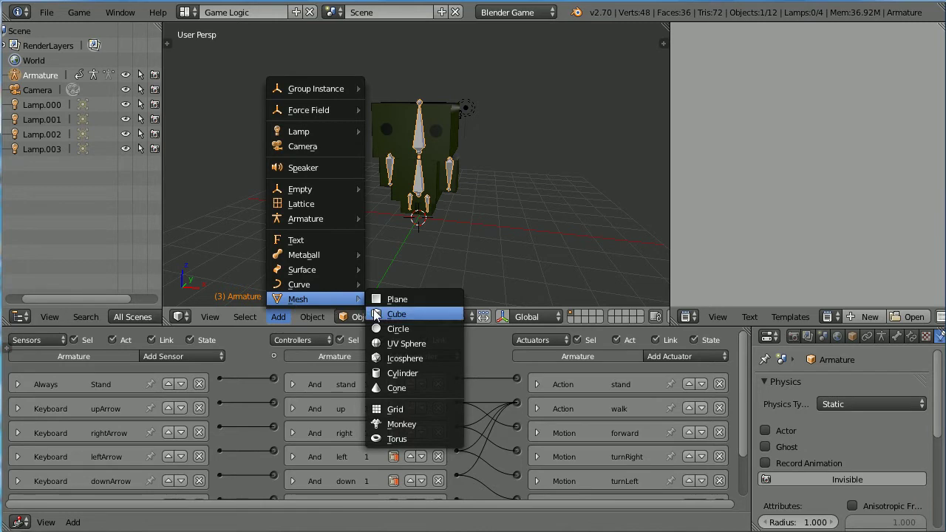
click(427, 316)
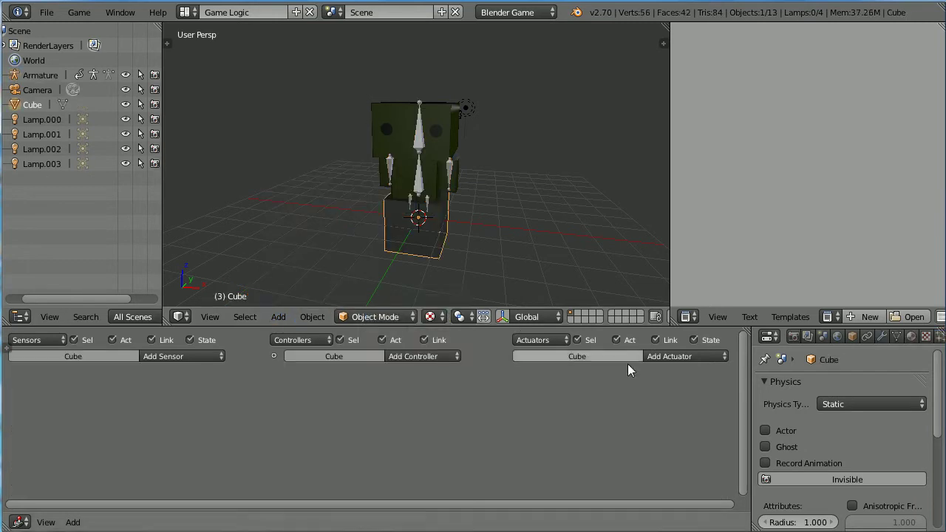
Set the cube's location to X -4, Z 1 and its X scale to 2
click(852, 338)
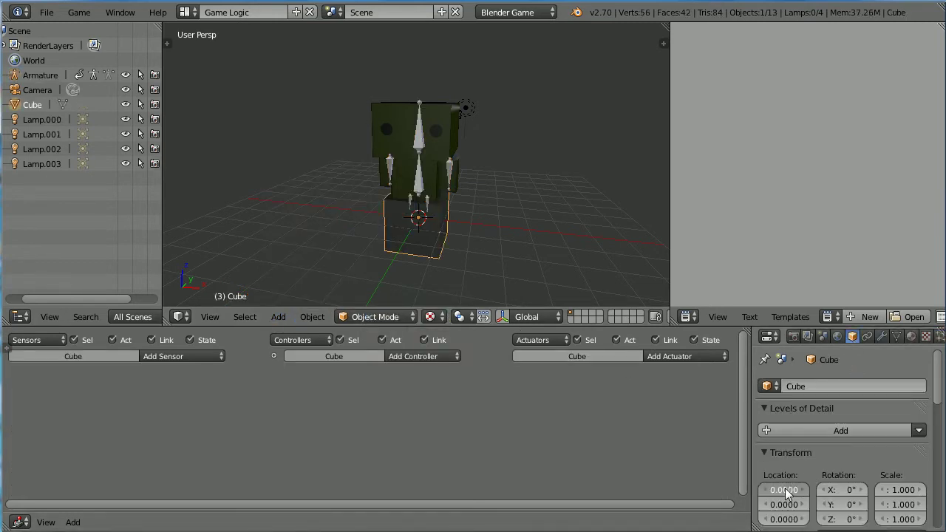
text(-4)
key(Return)
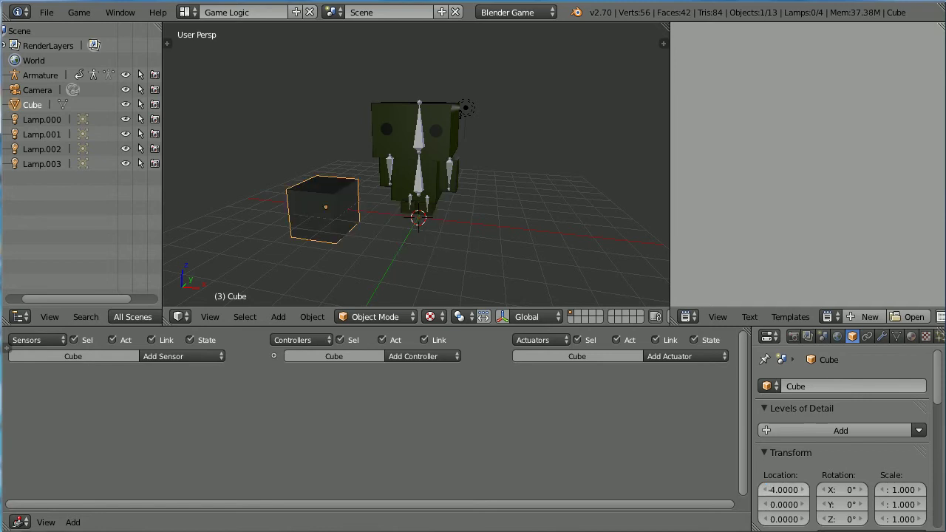
click(784, 520)
text(1)
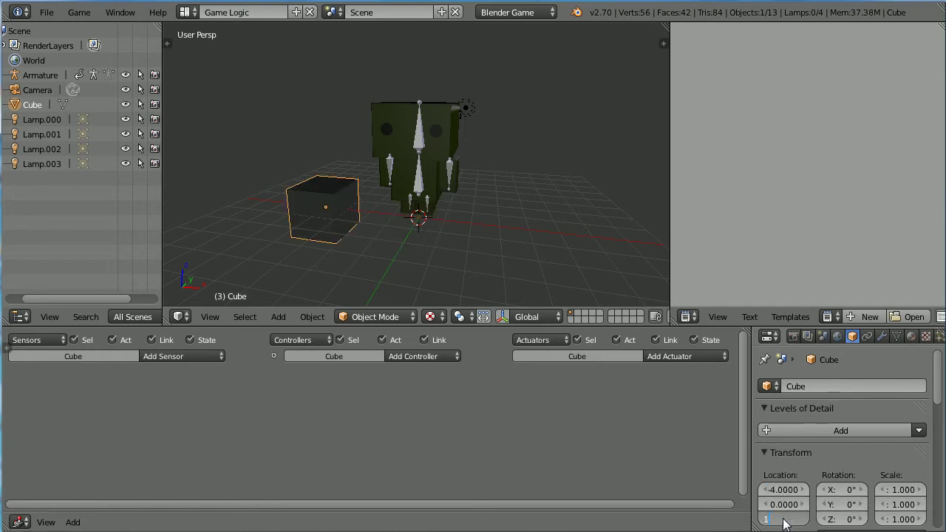
key(Return)
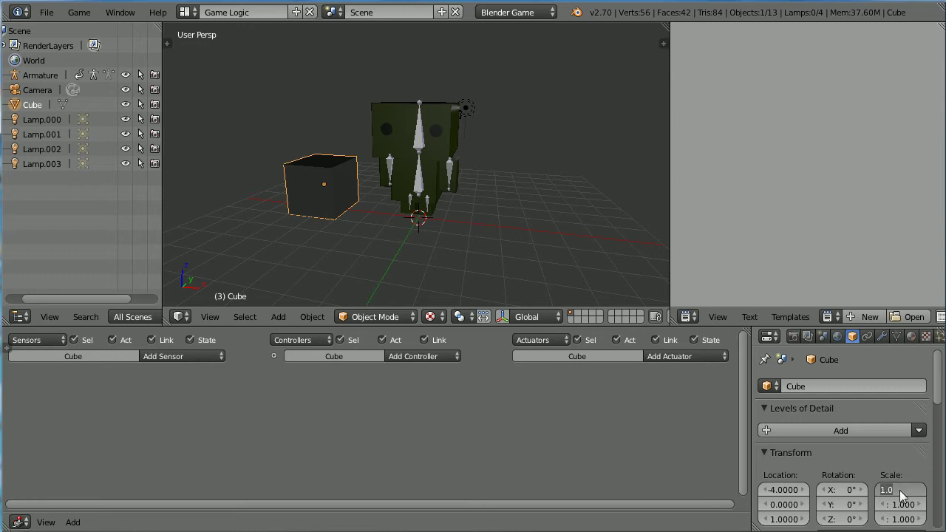
click(900, 490)
text(2)
key(Return)
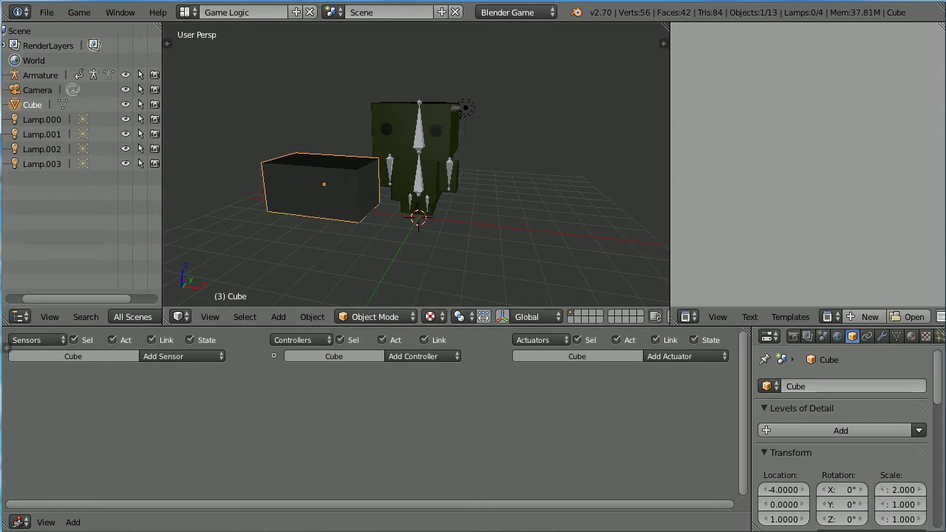
click(375, 317)
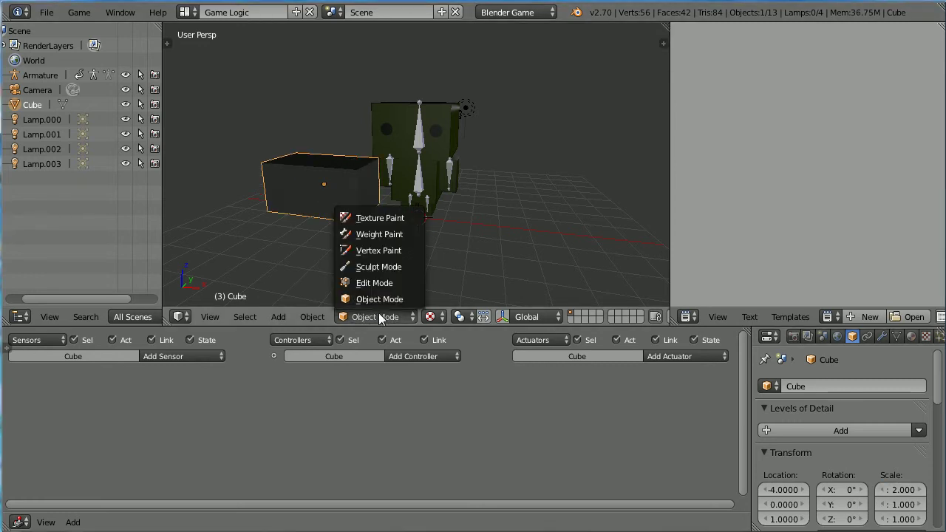
In Edit Mode, merge the first pair of top vertices at the first vertex
click(389, 279)
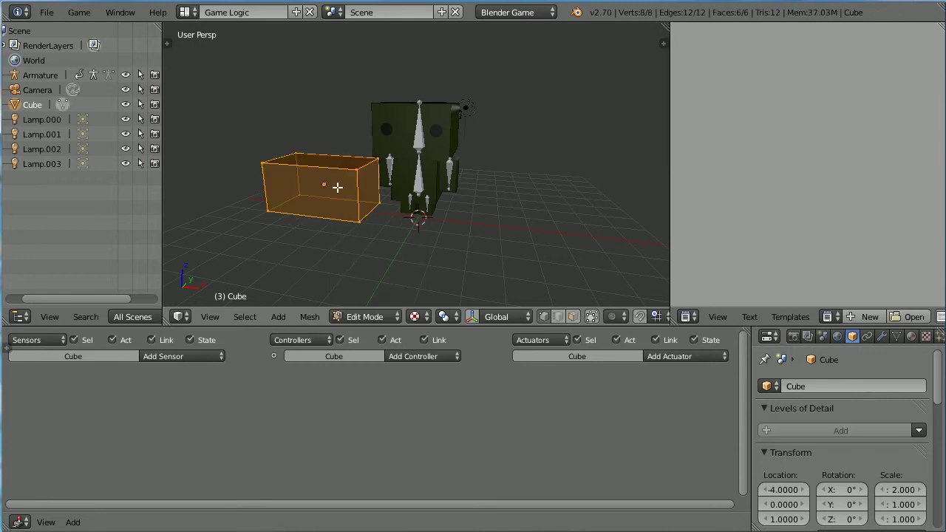
right_click(265, 162)
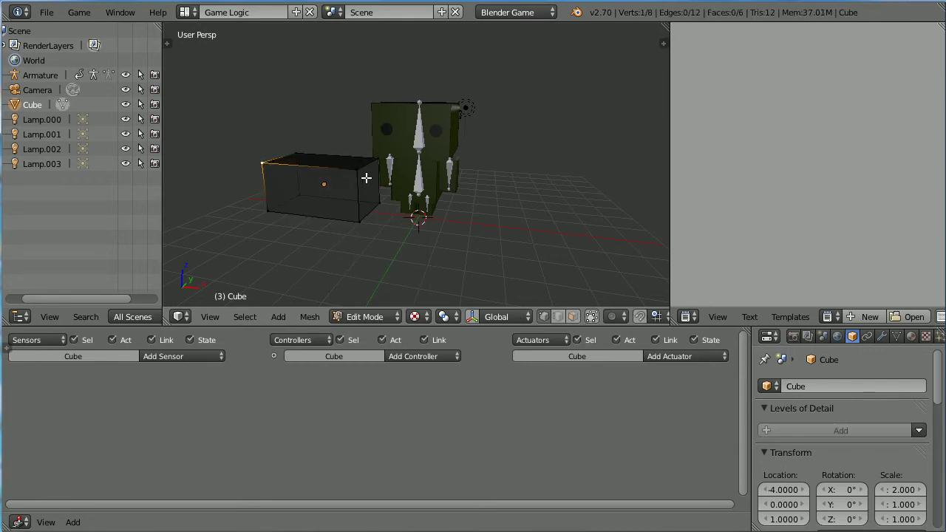
shift+right_click(358, 171)
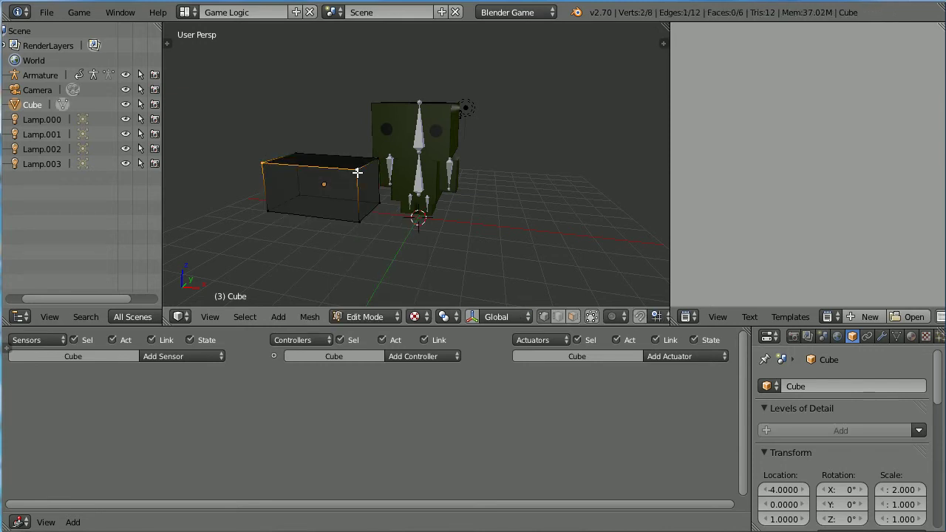
click(310, 317)
mouse_move(345, 124)
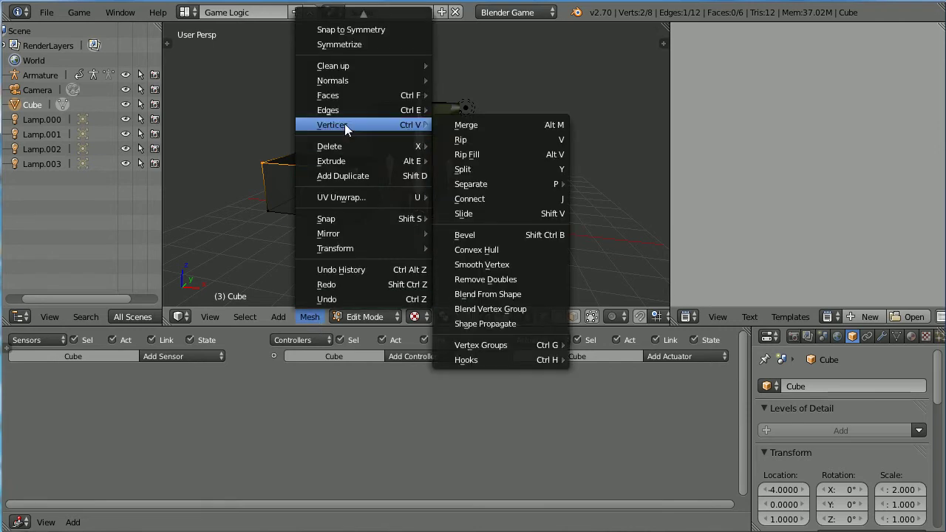
click(548, 125)
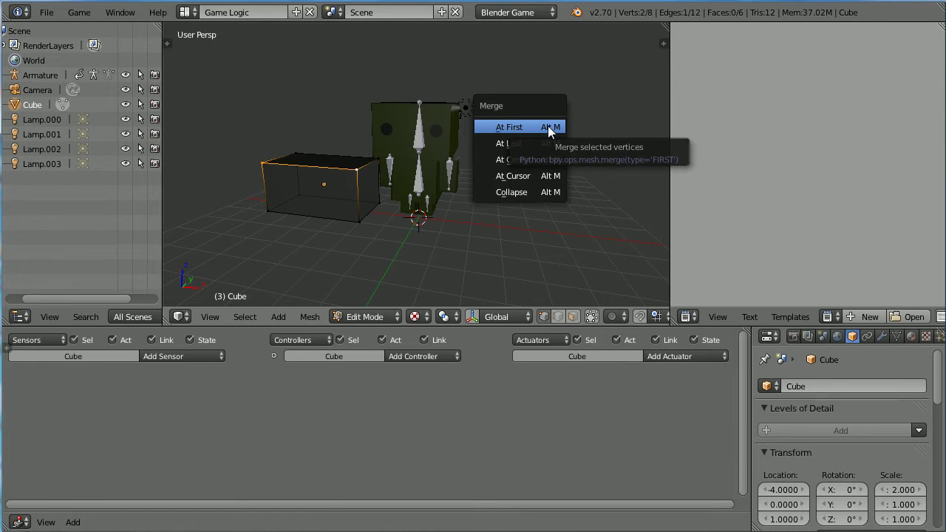
click(548, 126)
Merge the opposite pair of top vertices at first with Alt+M, then return to Object Mode
right_click(297, 153)
shift+right_click(379, 158)
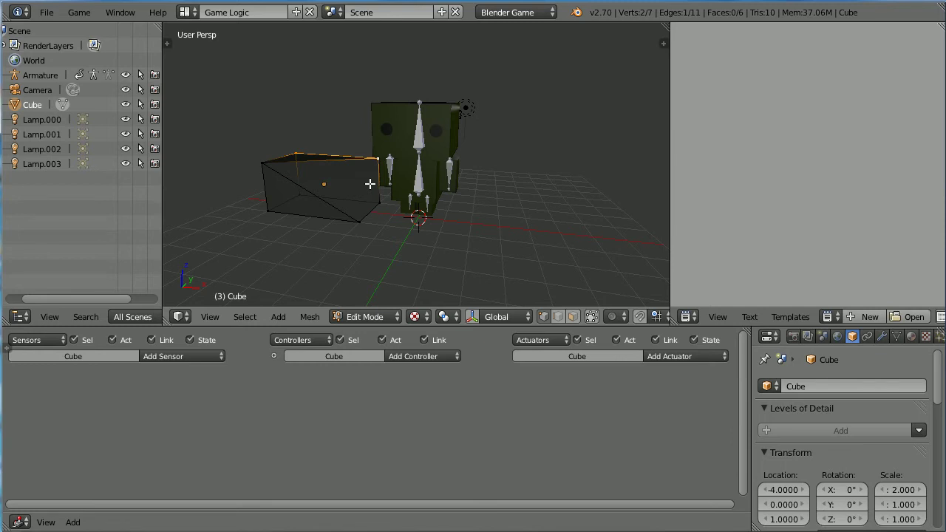
key(alt+m)
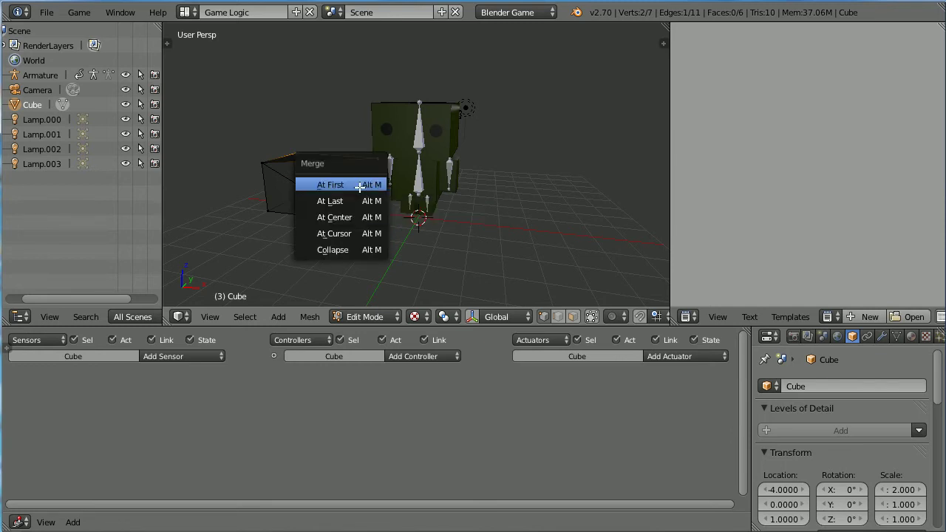
click(366, 183)
click(366, 319)
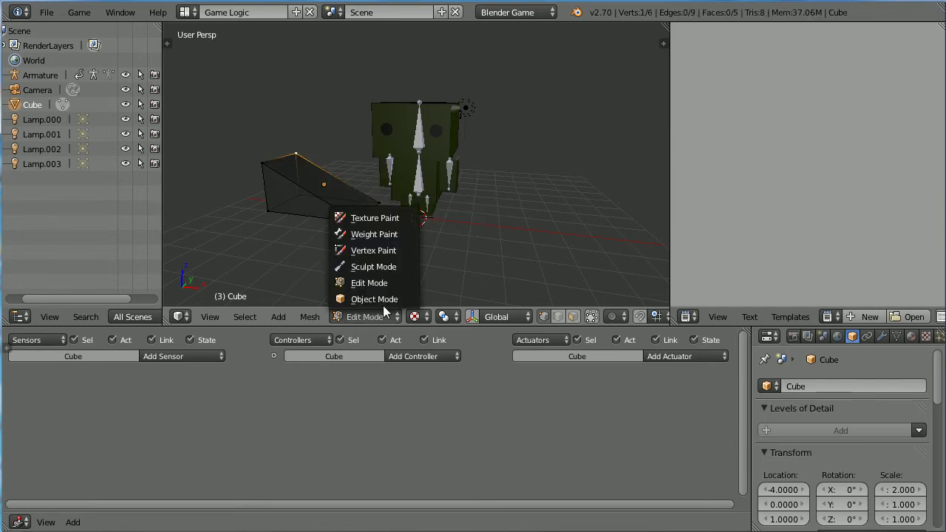
click(383, 305)
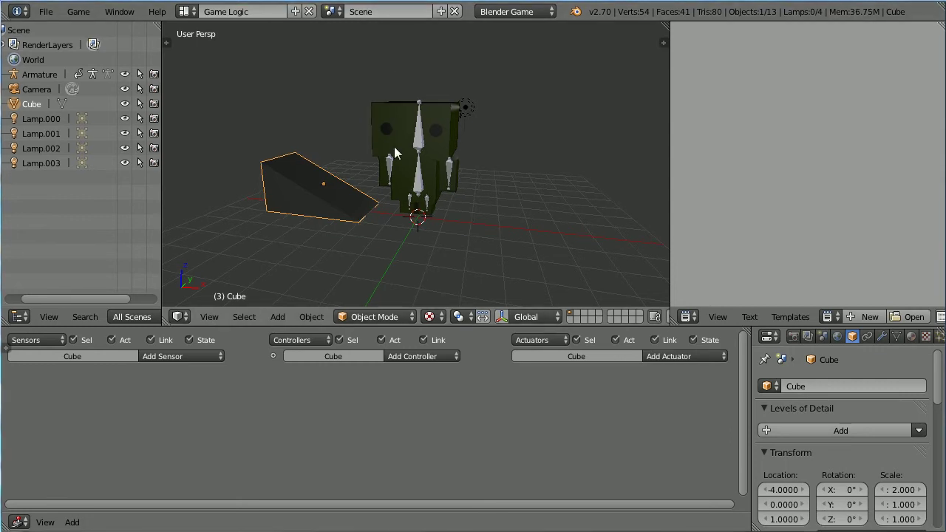
Select the Armature and scroll through its sensors, controllers and actuators in the Logic Editor
right_click(419, 188)
right_click(419, 188)
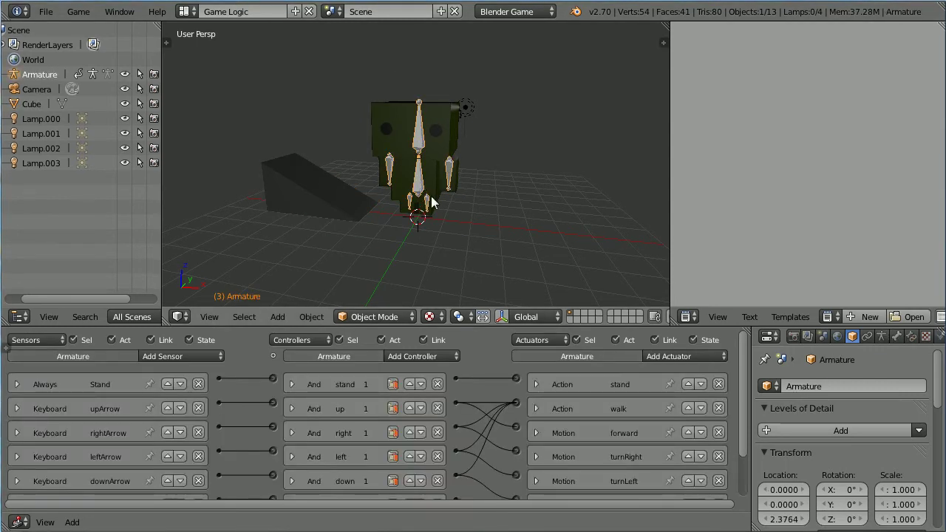
scroll(746, 369, down, 1)
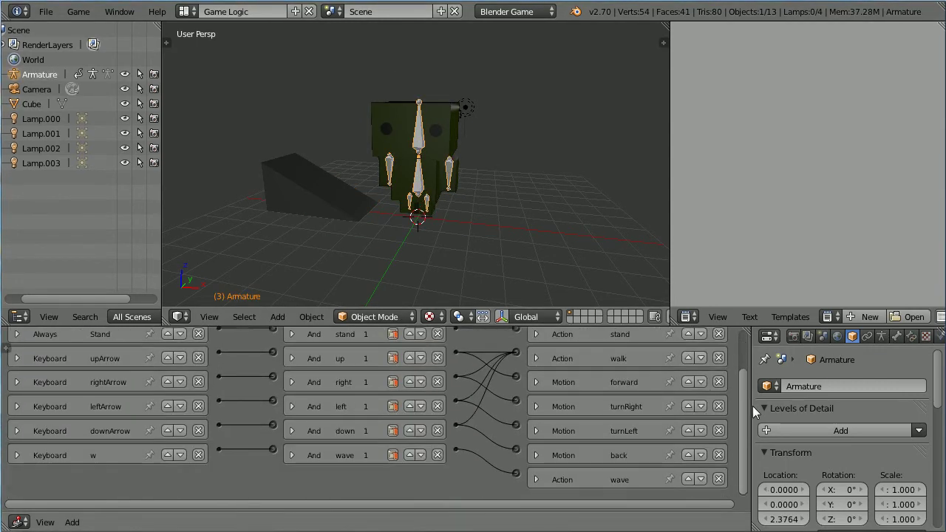
scroll(753, 403, up, 1)
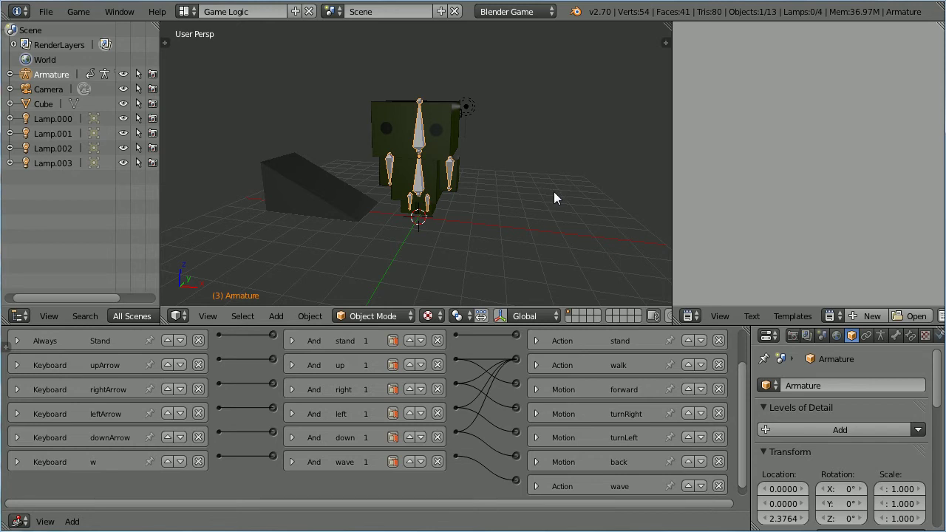
Play the game with P, turn and walk the character onto the ramp, then exit with Esc
key(p)
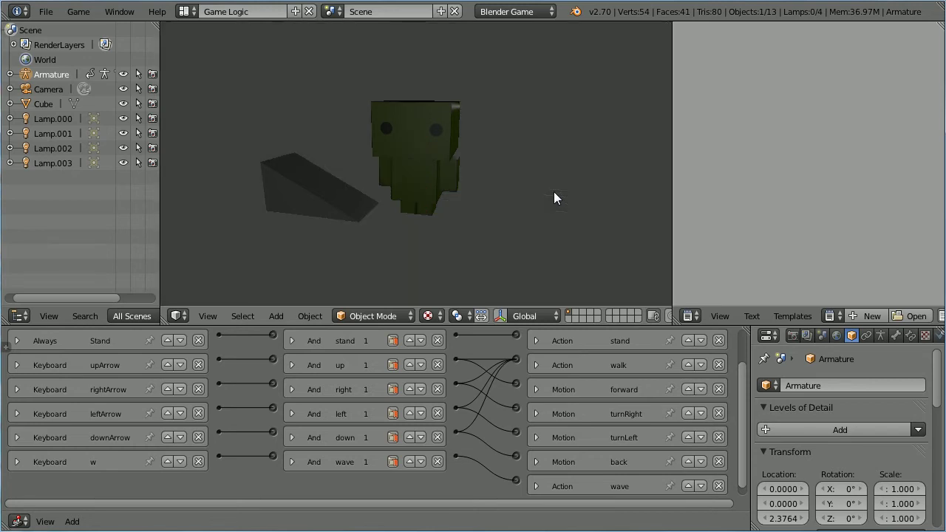
key(Right)
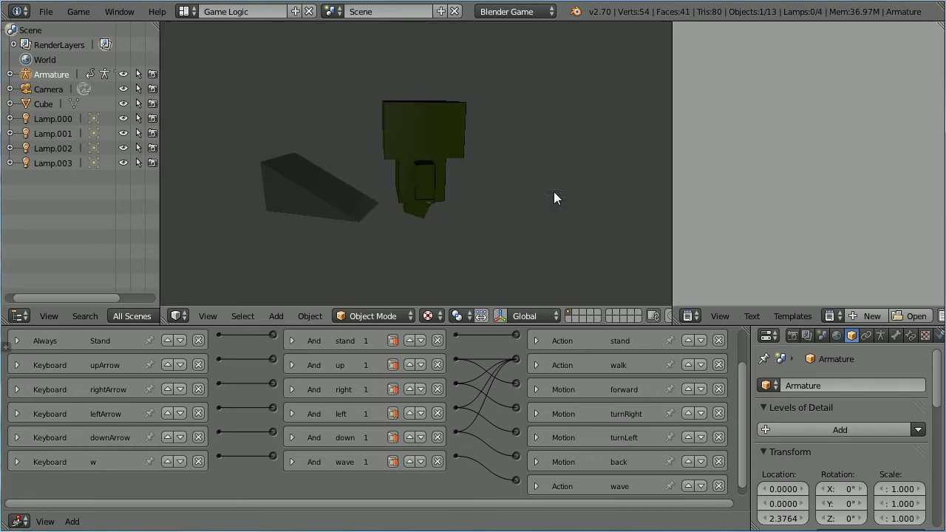
key(Up)
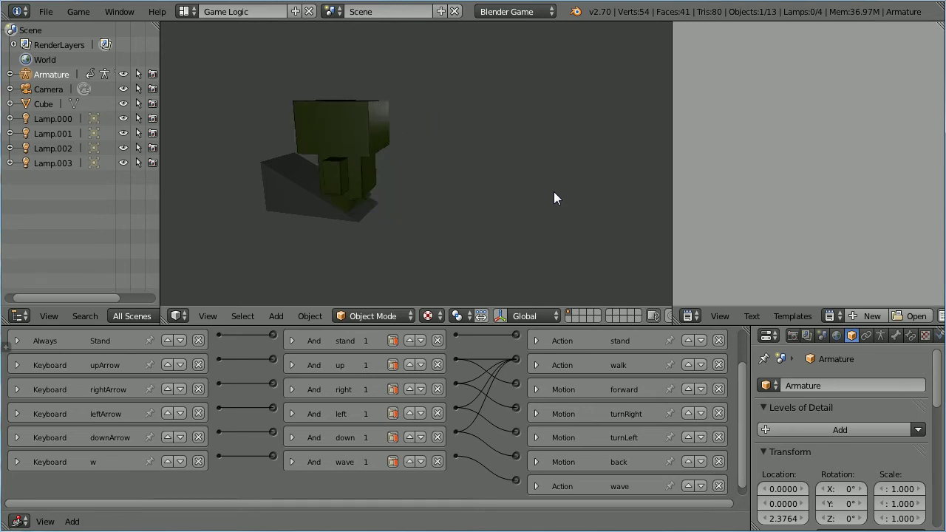
key(Up)
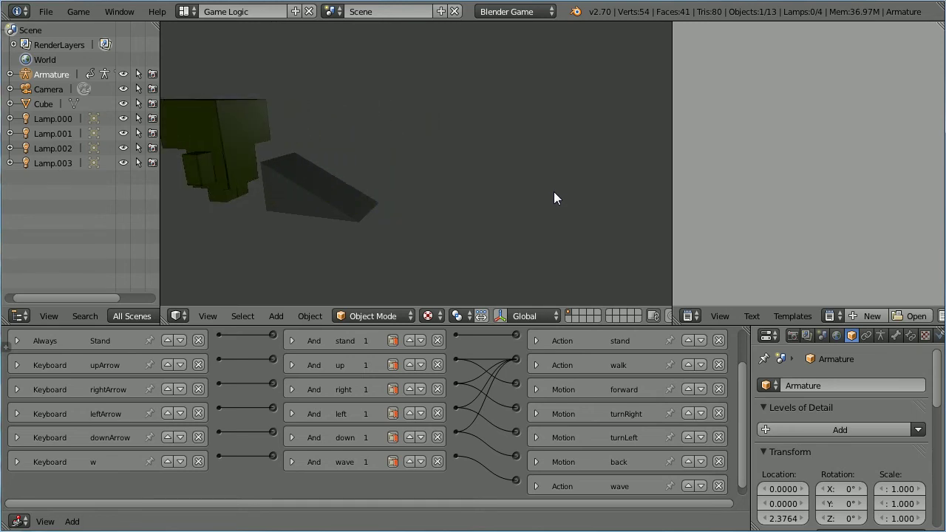
key(Escape)
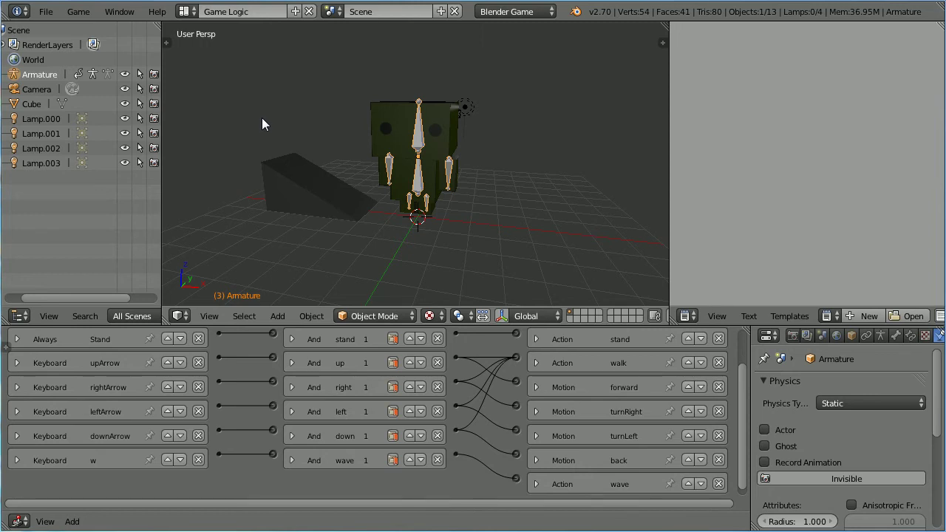
Set the Armature's physics type to No Collision
click(852, 335)
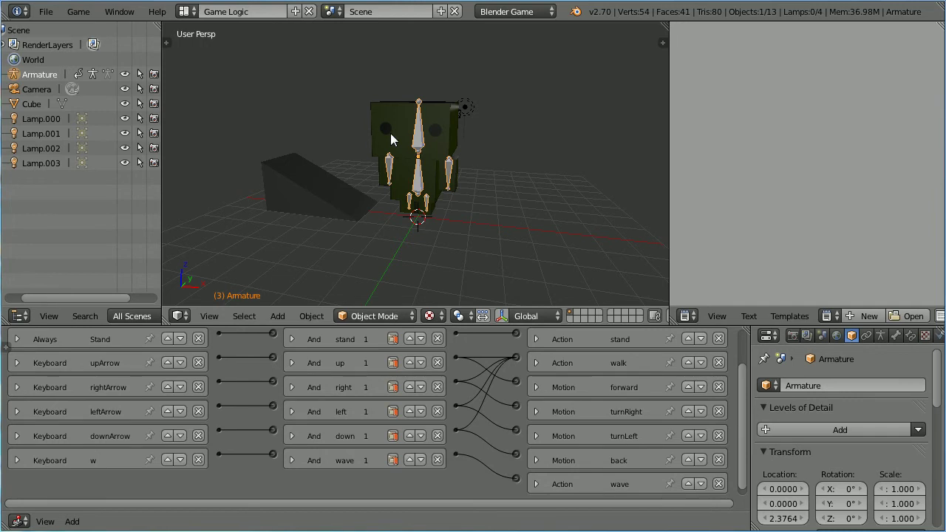
click(940, 337)
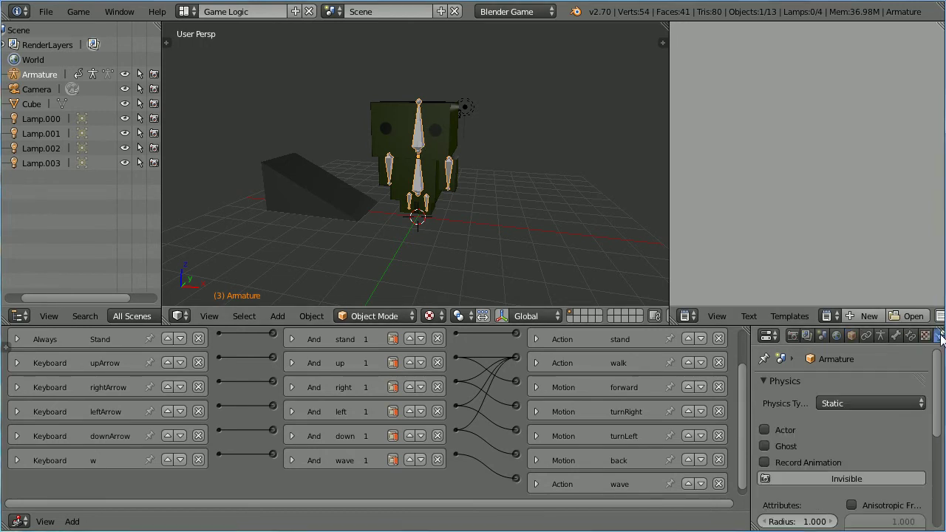
click(856, 403)
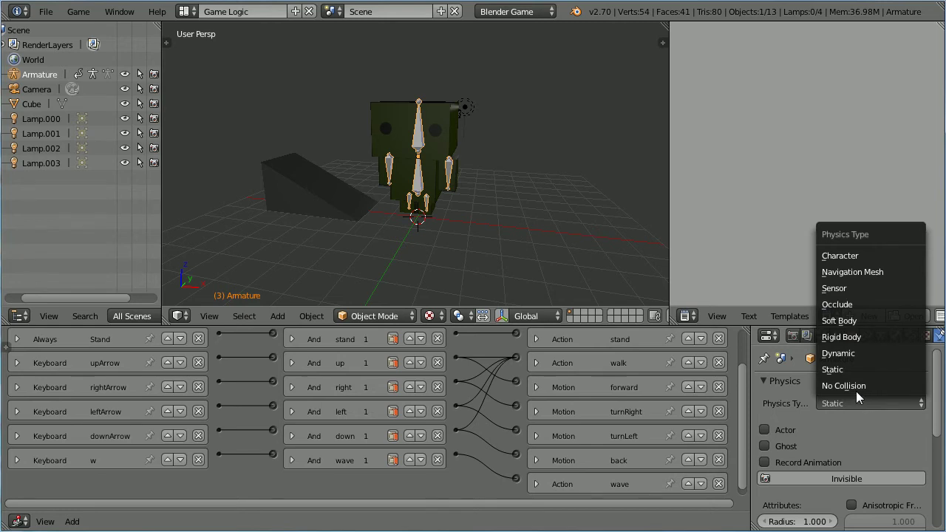
click(869, 384)
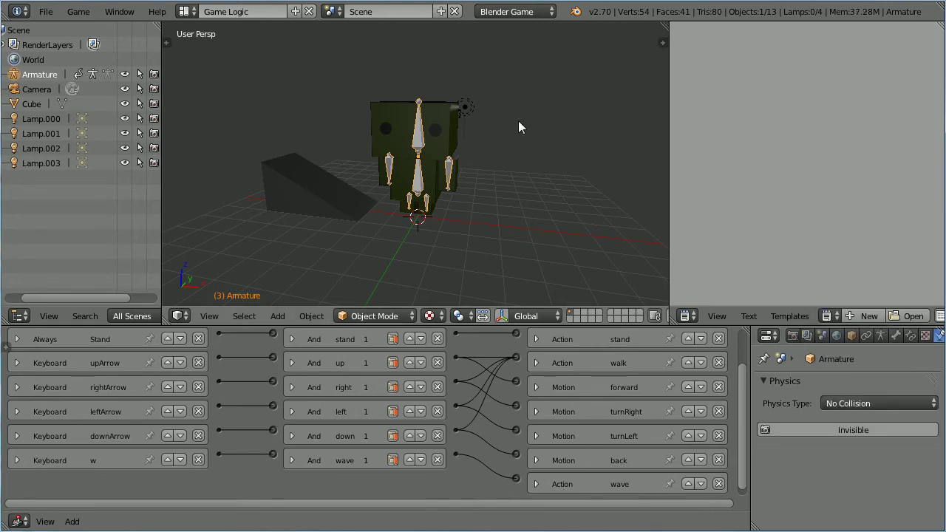
Set the head, left arm and body meshes to No Collision physics
right_click(449, 138)
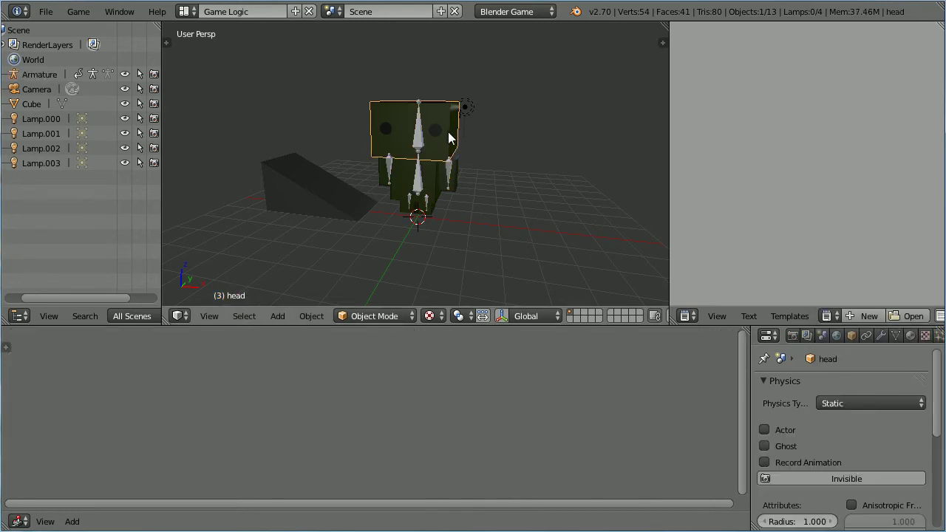
click(865, 403)
click(865, 386)
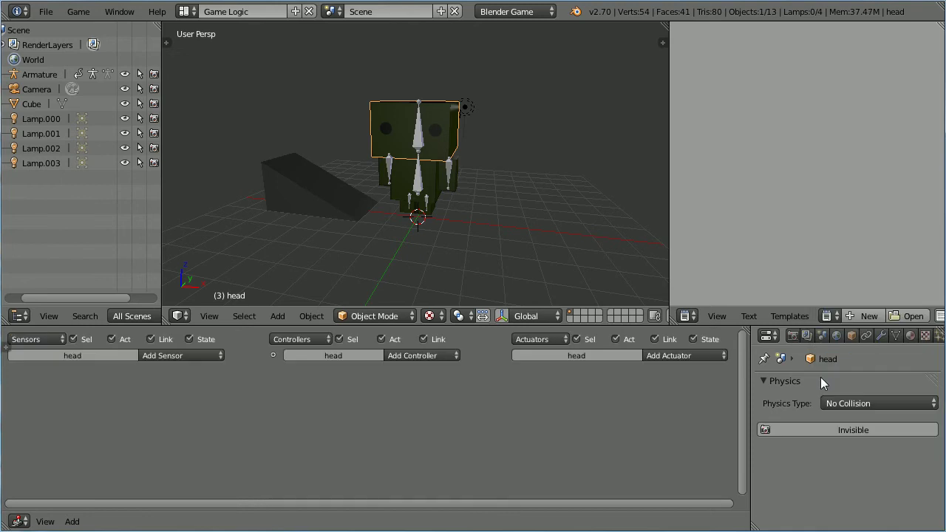
right_click(460, 187)
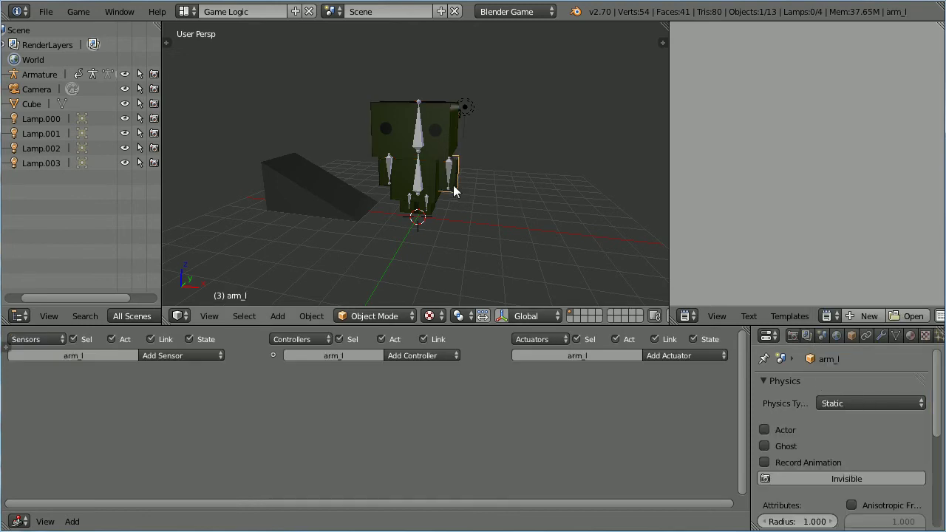
click(847, 403)
click(839, 385)
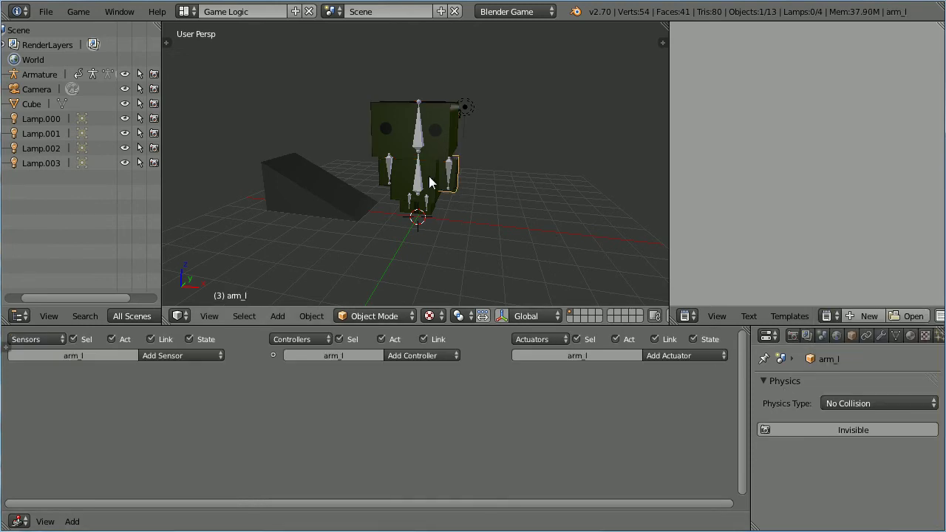
right_click(429, 176)
click(847, 404)
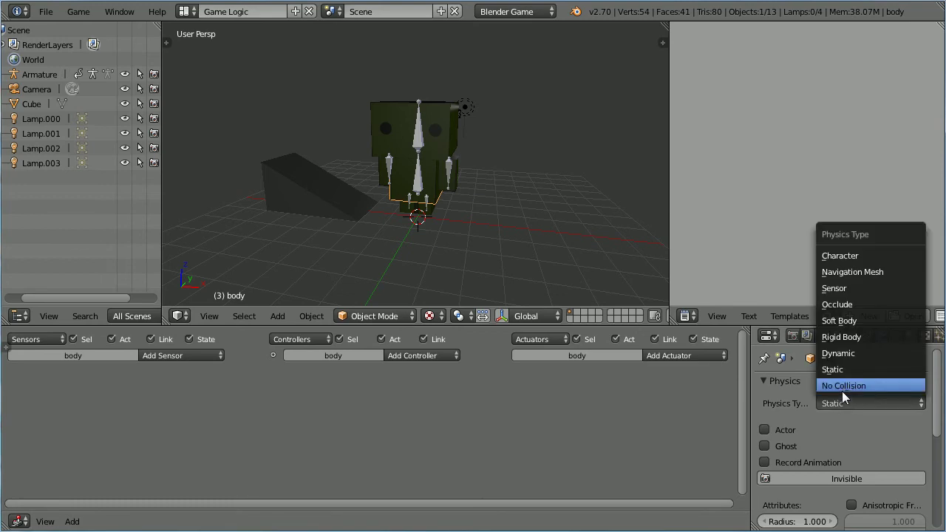
click(843, 387)
Set the right leg, left leg and right arm meshes to No Collision physics
right_click(435, 213)
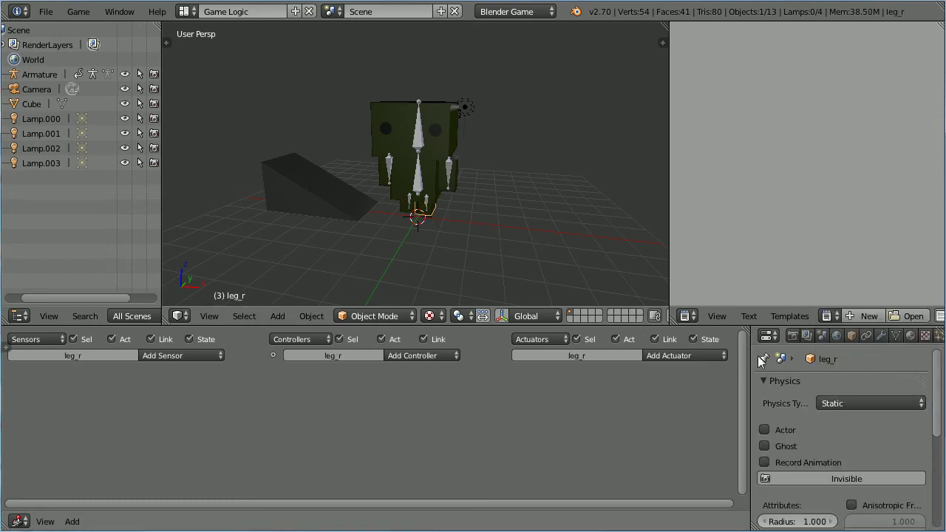
click(856, 404)
click(843, 386)
right_click(407, 208)
click(844, 402)
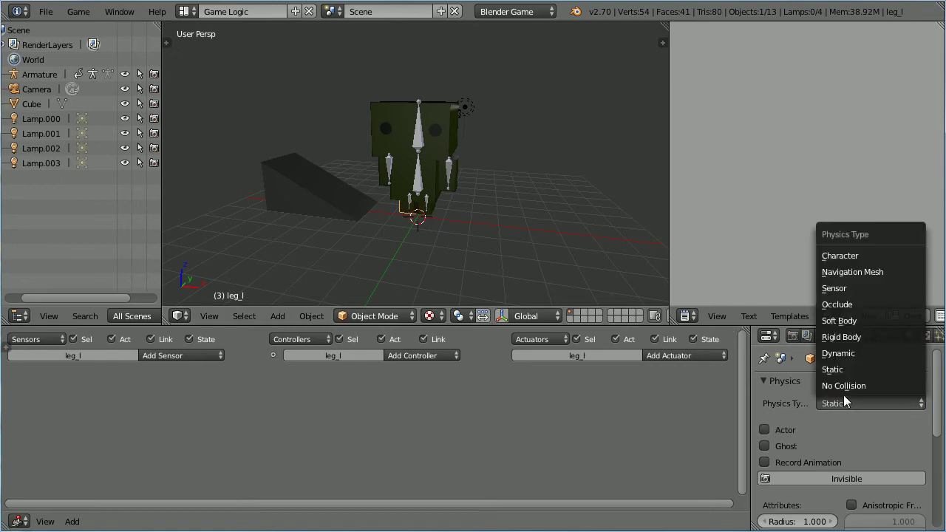
click(842, 385)
right_click(383, 174)
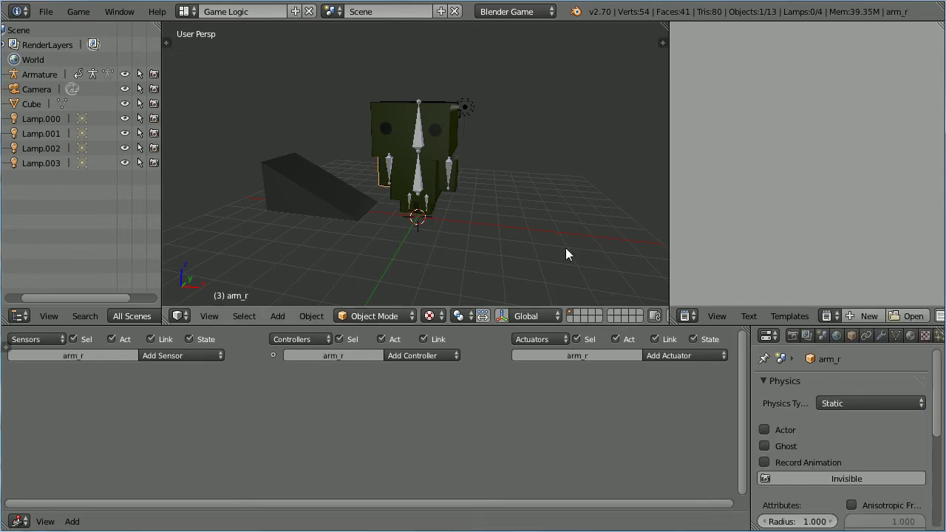
click(847, 403)
click(844, 386)
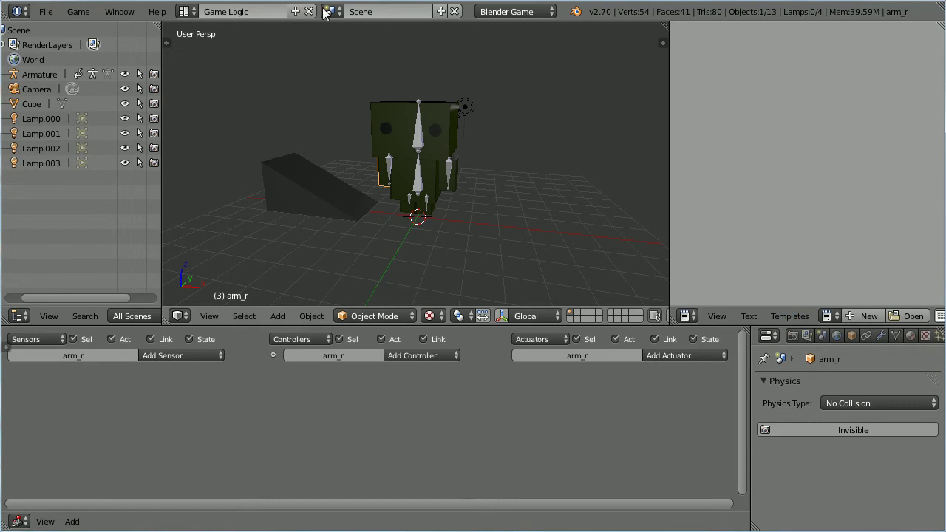
Add a new cube mesh to the scene
click(278, 316)
mouse_move(286, 301)
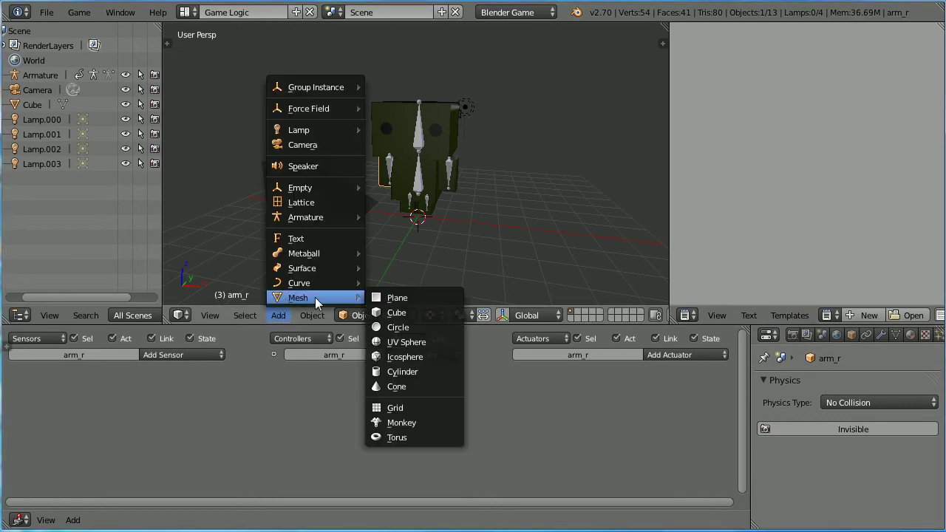
click(428, 309)
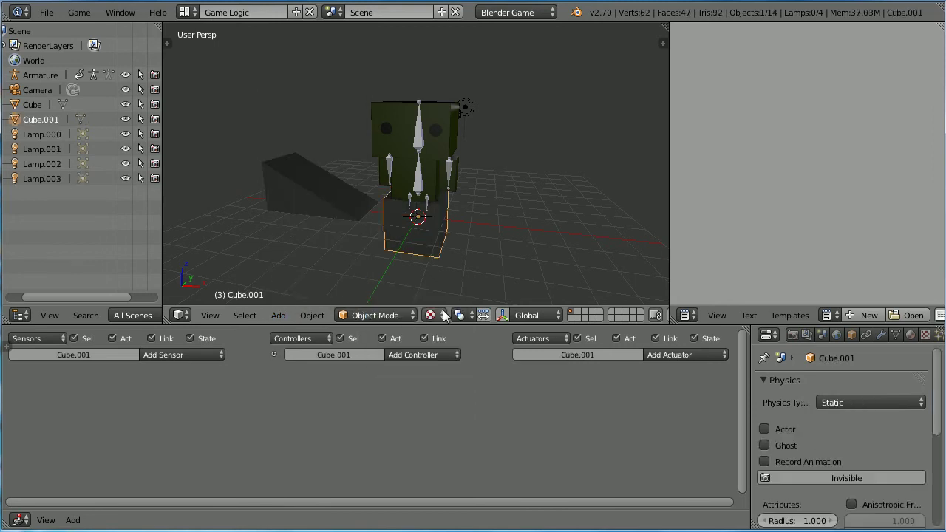
Give the cube Character physics, make it Invisible and enable Collision Bounds
click(864, 405)
click(871, 255)
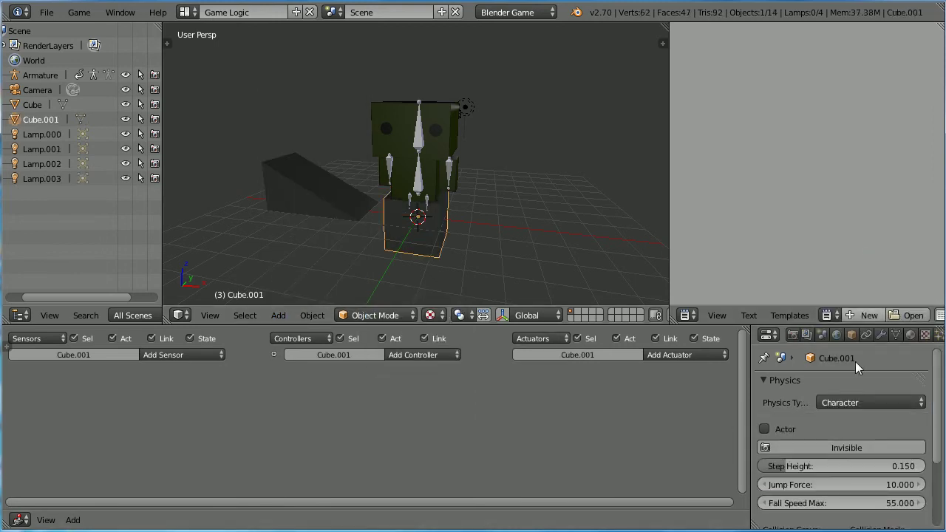
click(845, 447)
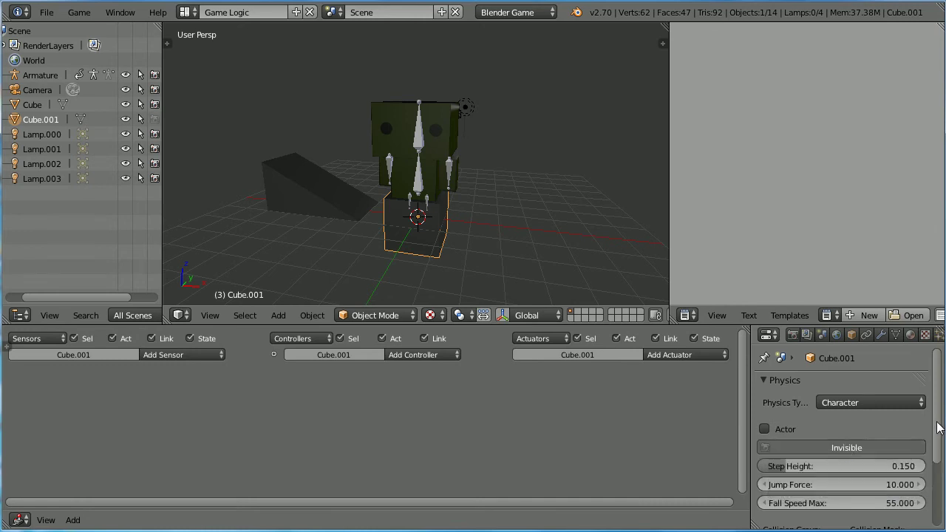
scroll(938, 427, down, 3)
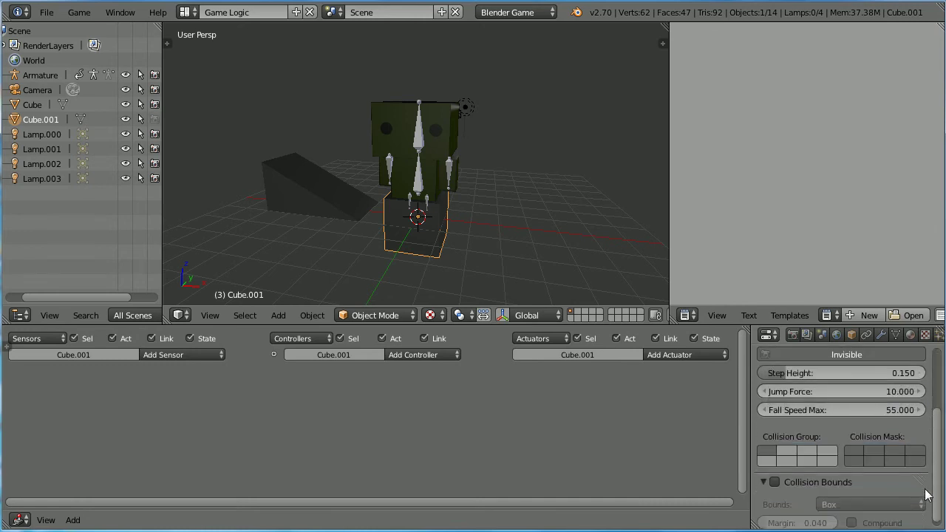
click(775, 476)
scroll(938, 469, up, 3)
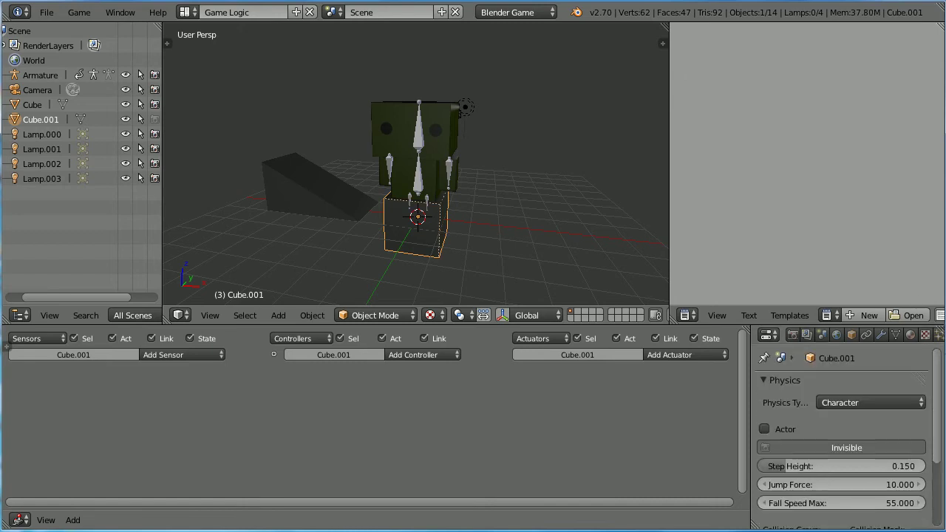
Rename Cube.001 to 'cage' and set its Z location to 2.3
click(852, 336)
click(842, 385)
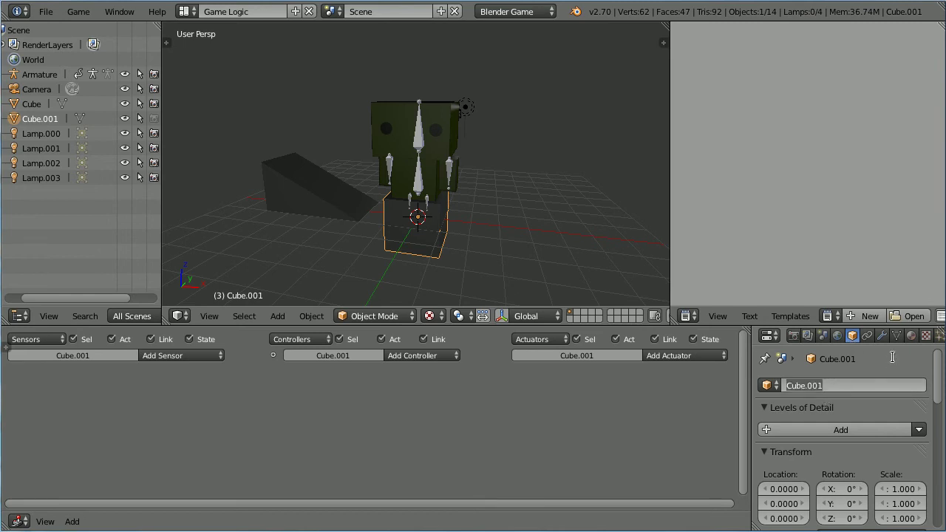
text(cage)
key(Return)
click(776, 519)
text(2.3)
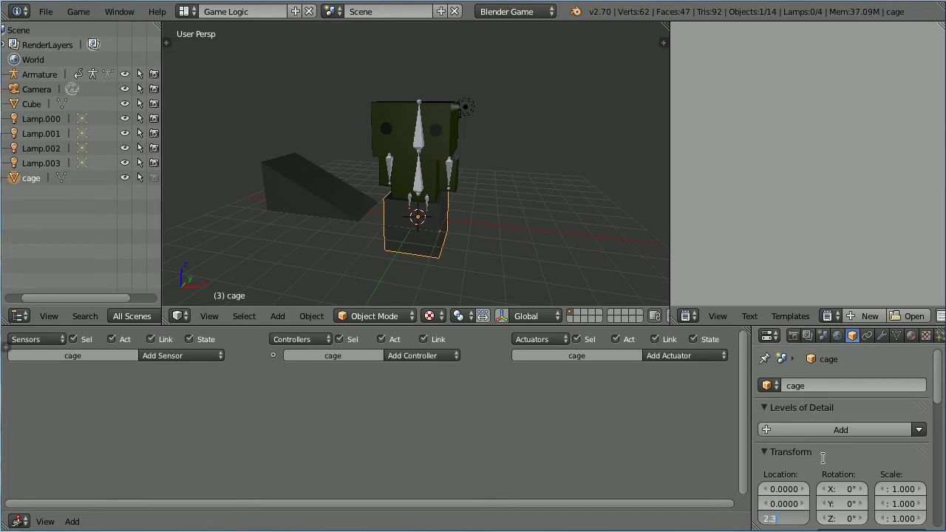
key(Return)
Scale the cage to 0.8, 0.8, 2 on X, Y and Z
click(908, 492)
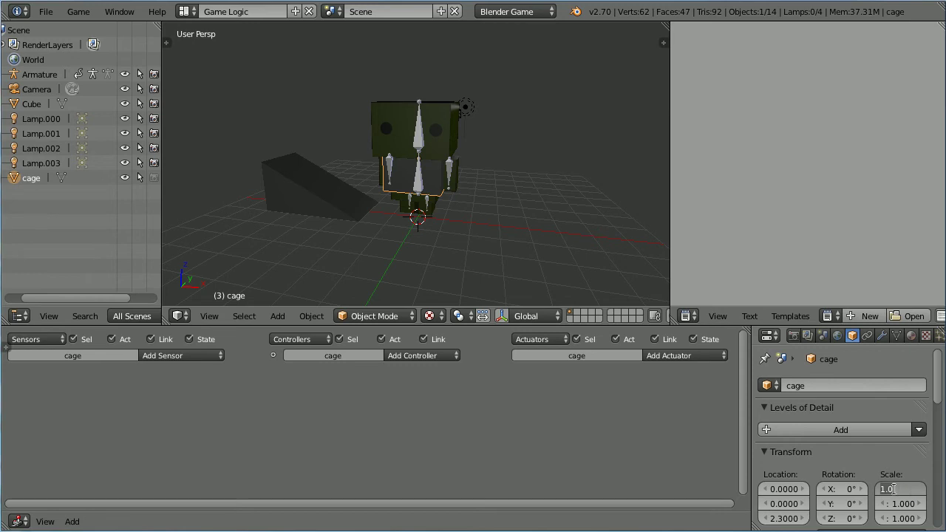
key(BackSpace)
text(.8)
key(Tab)
text(.8)
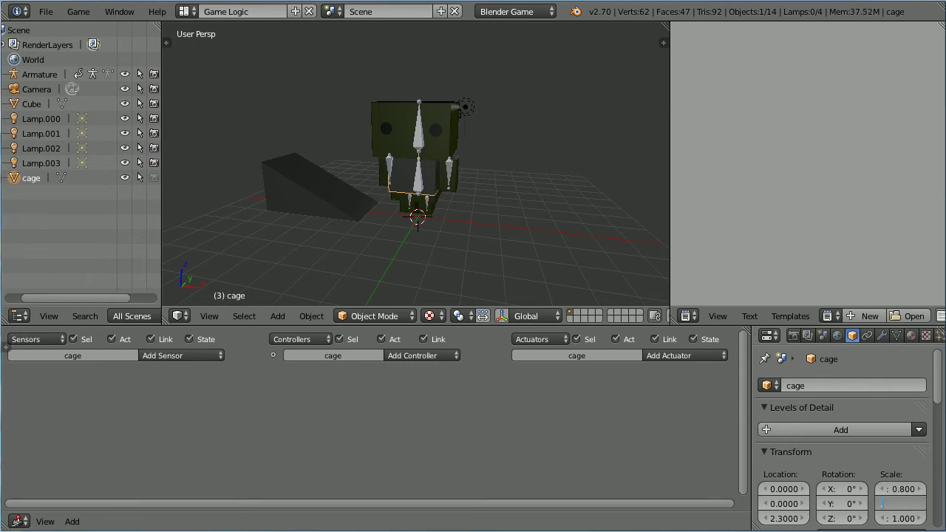
key(Tab)
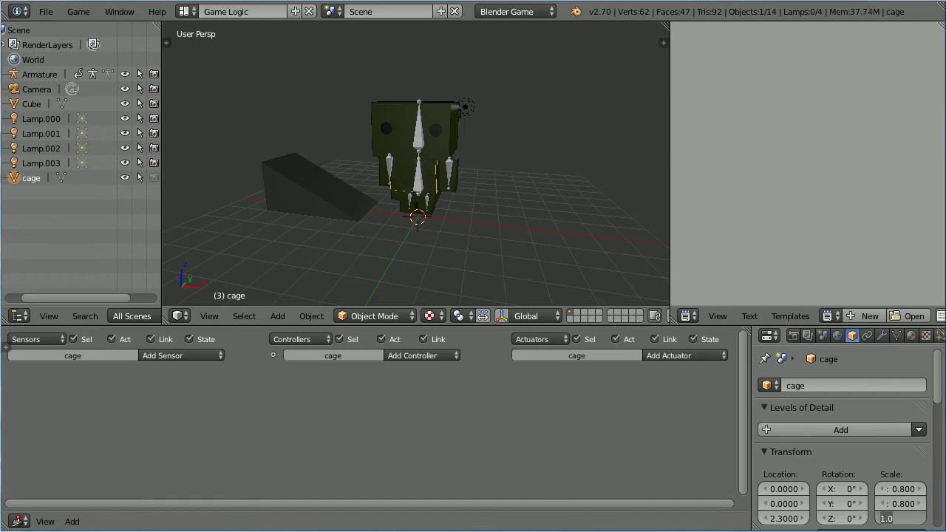
text(2)
key(Return)
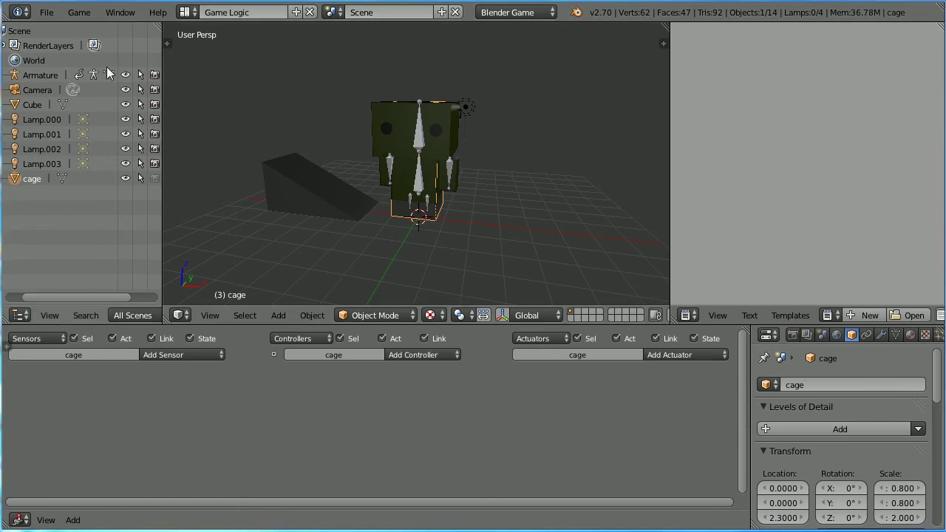
Add the Armature to the cage selection in the Outliner and view both objects' logic bricks
click(41, 75)
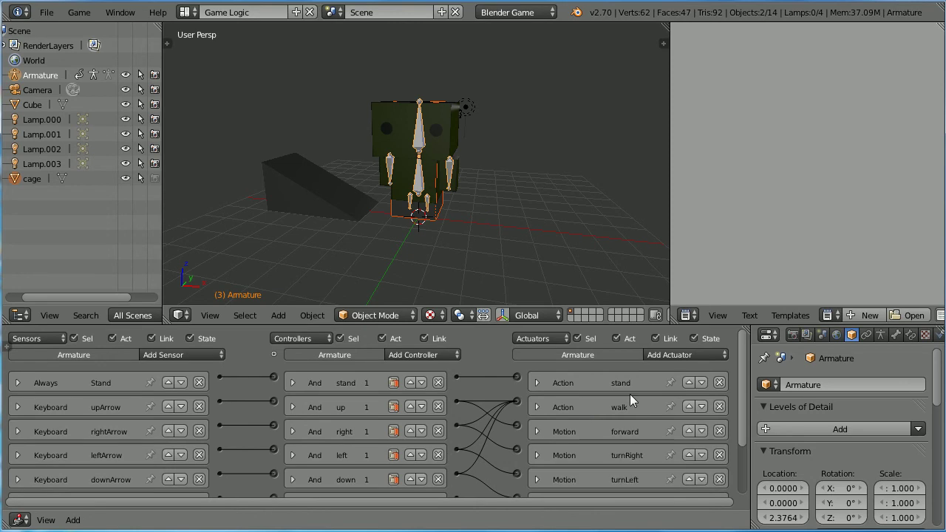
drag(745, 369, 745, 424)
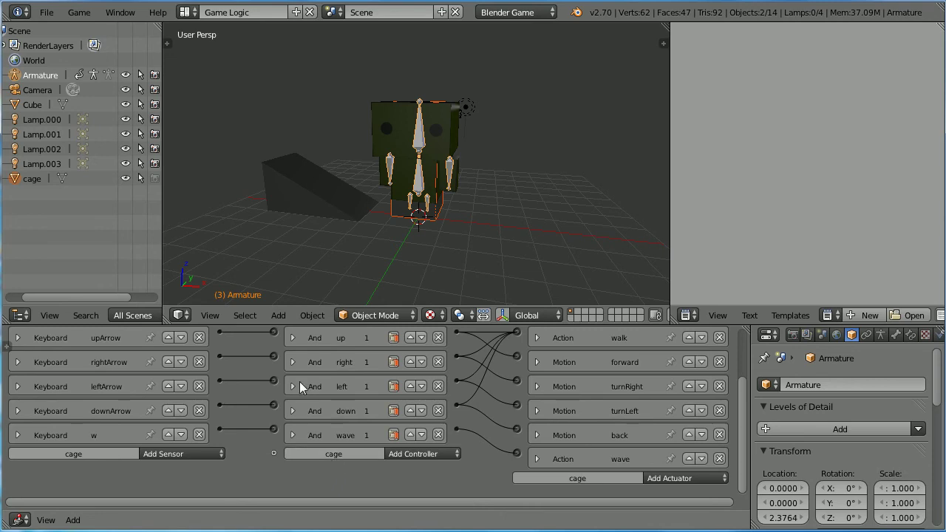
click(311, 317)
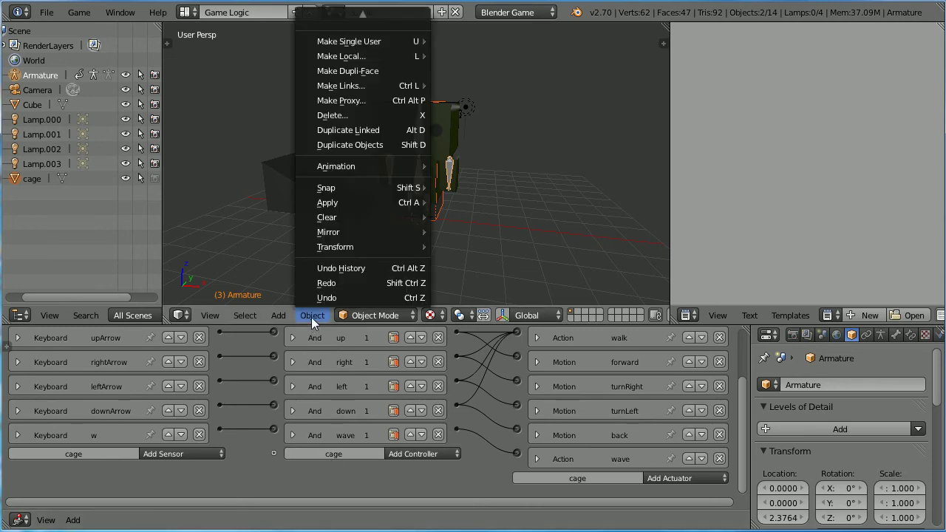
Copy the Armature's stand, walk and wave logic bricks onto the cage via Object > Game
mouse_move(367, 13)
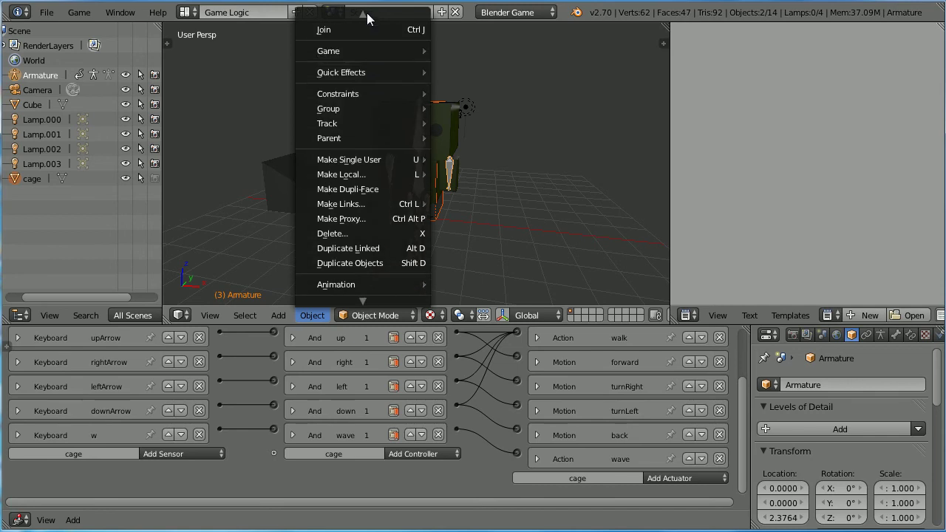
mouse_move(341, 94)
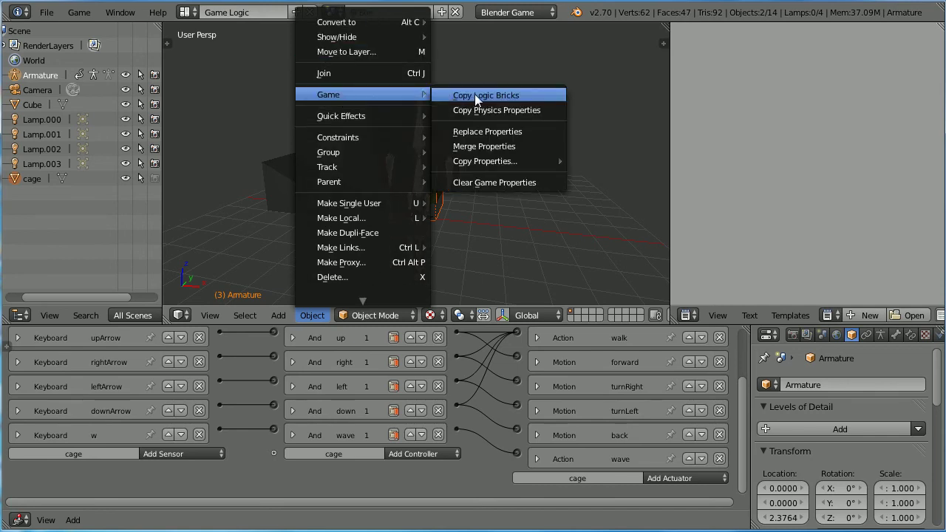
click(510, 96)
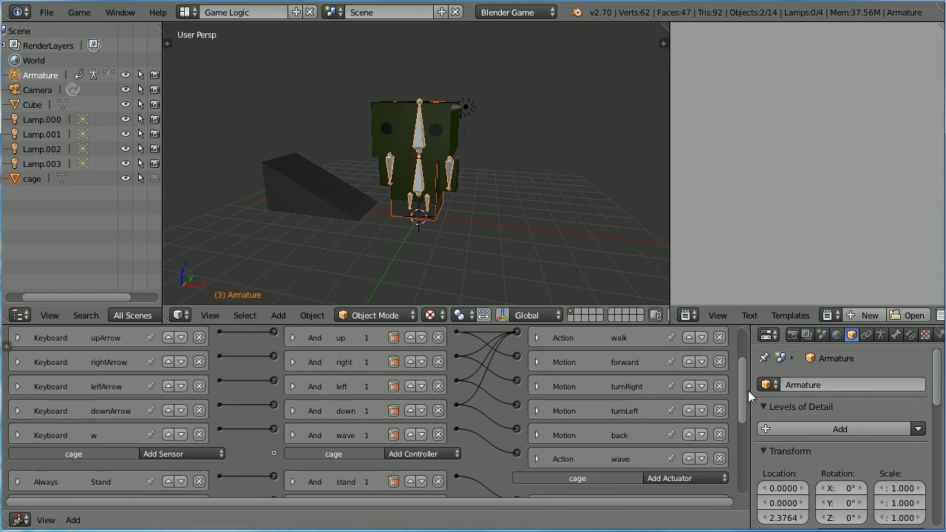
Delete the Armature's forward, turnRight, turnLeft and back Motion actuators
drag(740, 390, 738, 433)
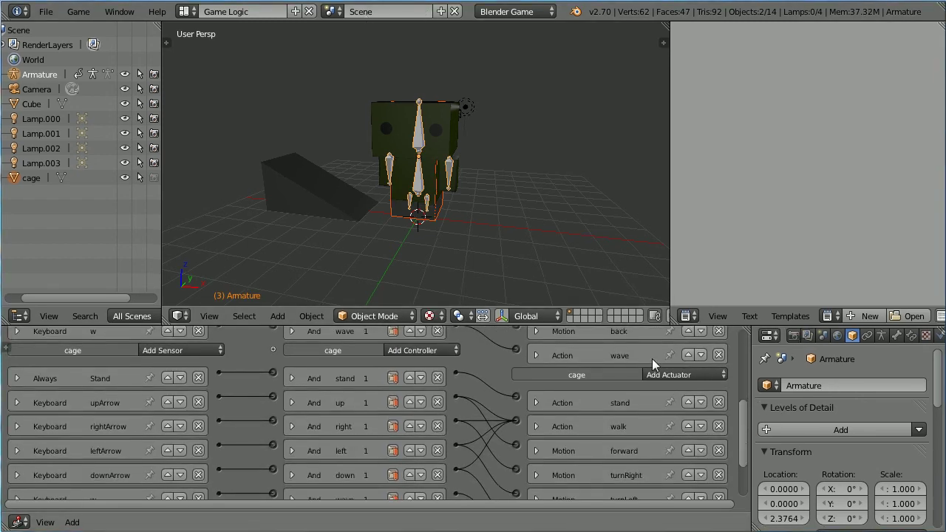
drag(744, 427, 748, 353)
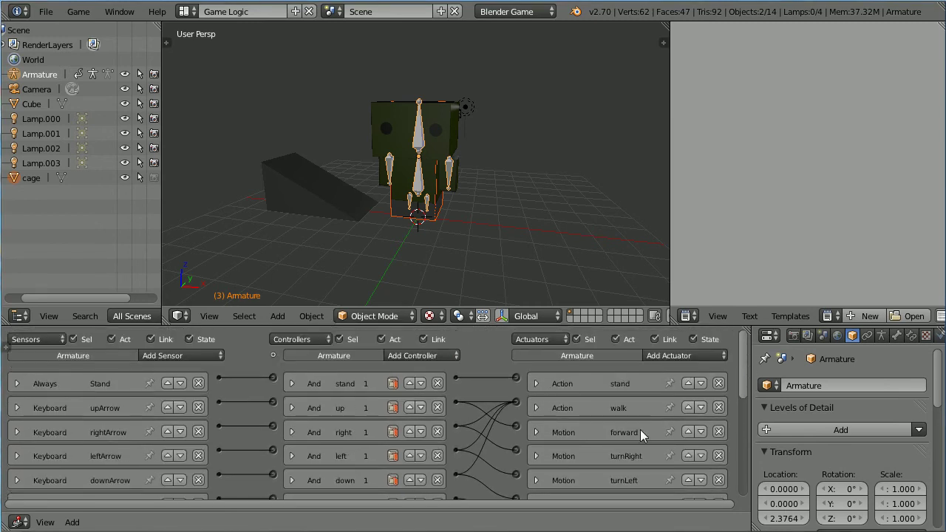
click(719, 432)
click(718, 432)
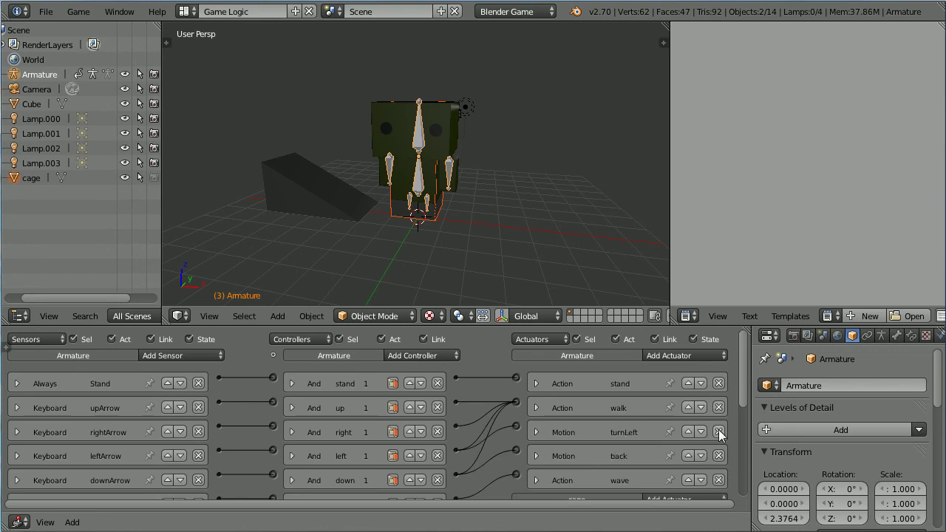
click(719, 432)
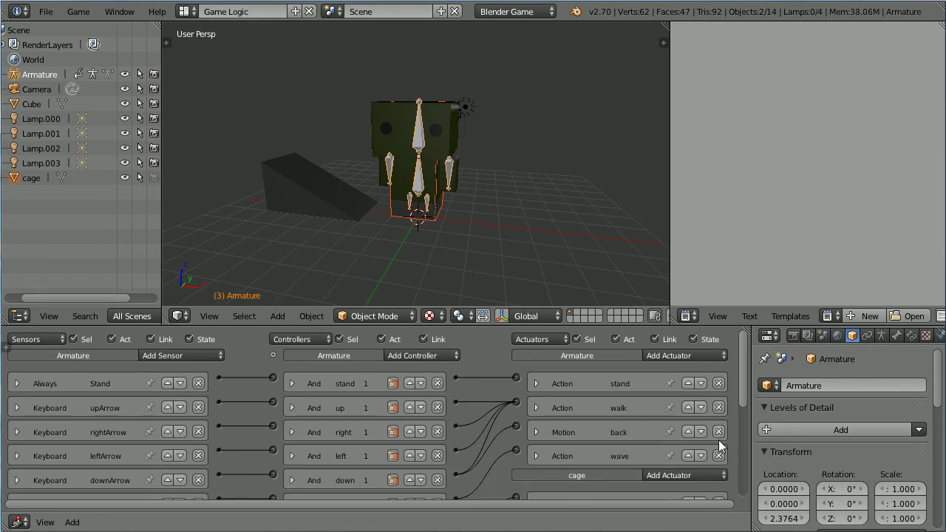
click(718, 432)
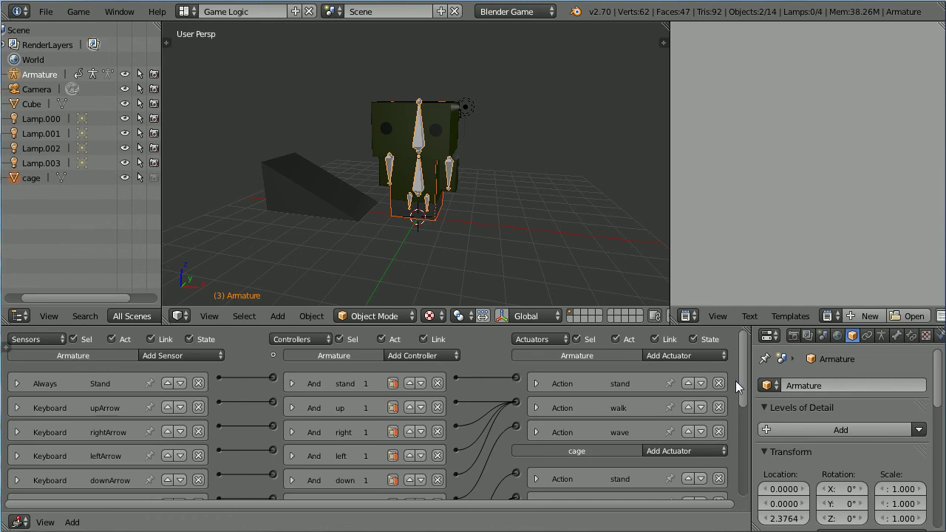
Remove the copied Always Stand sensor, stand controller, and stand, walk and wave actuators from the cage
drag(741, 364, 746, 425)
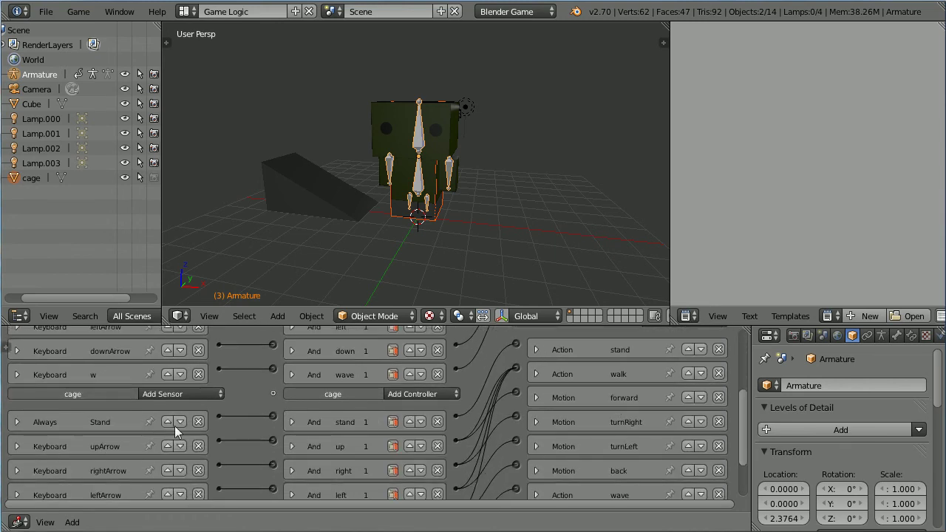
click(200, 421)
click(435, 423)
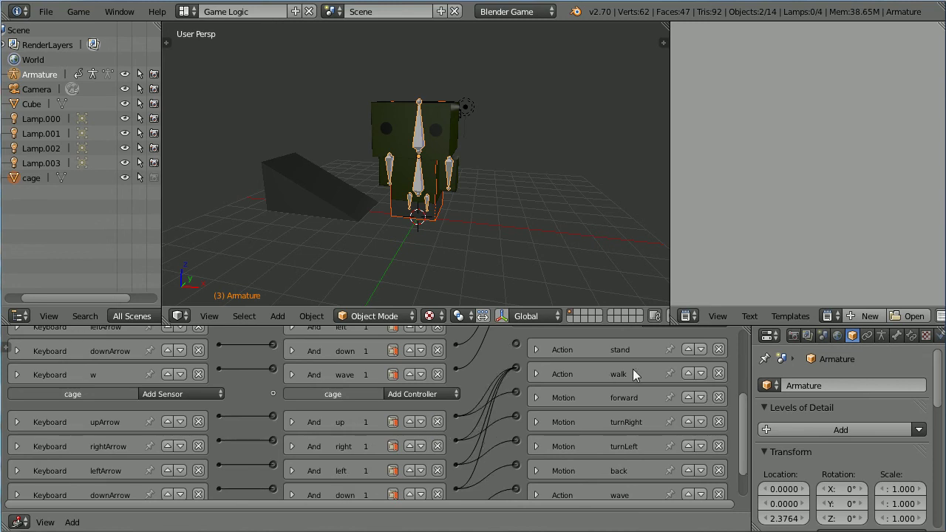
click(720, 348)
click(718, 350)
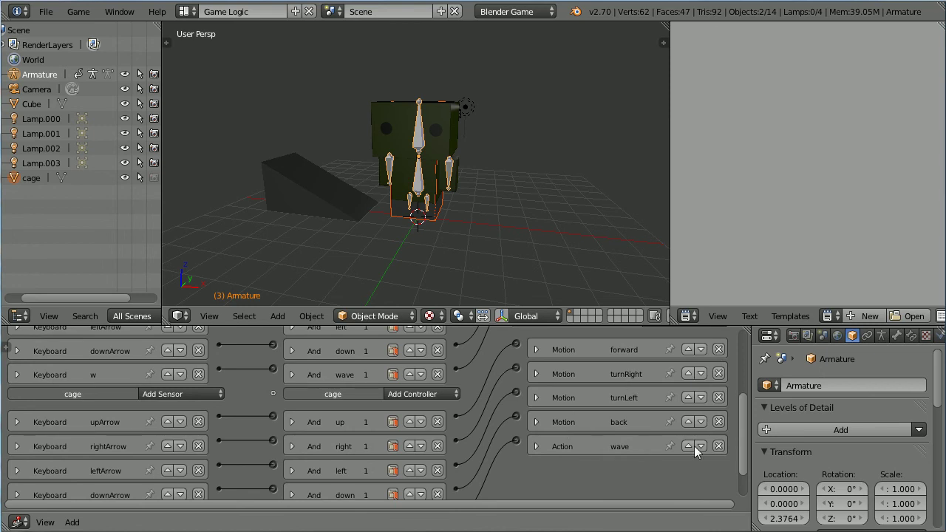
click(717, 446)
Remove the cage's duplicate w keyboard sensor and wave controller, then select only the Armature
drag(739, 420, 742, 448)
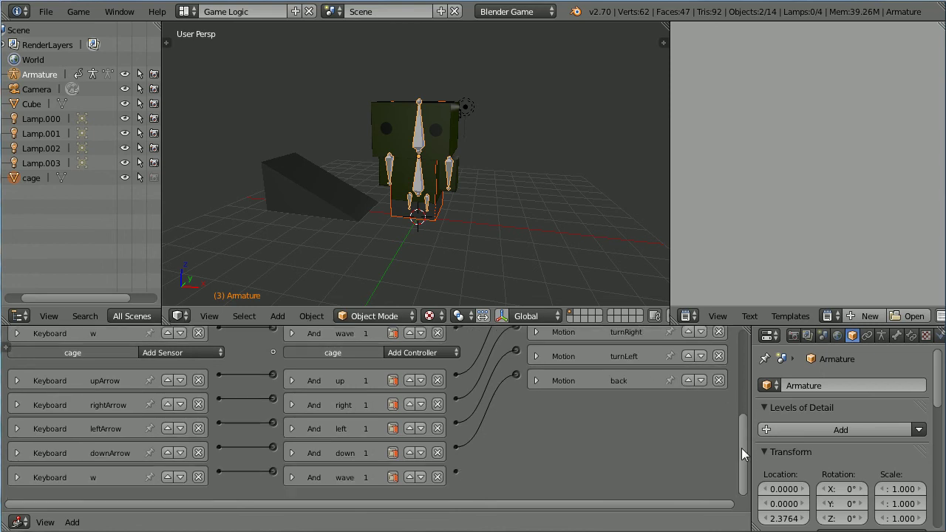
click(198, 477)
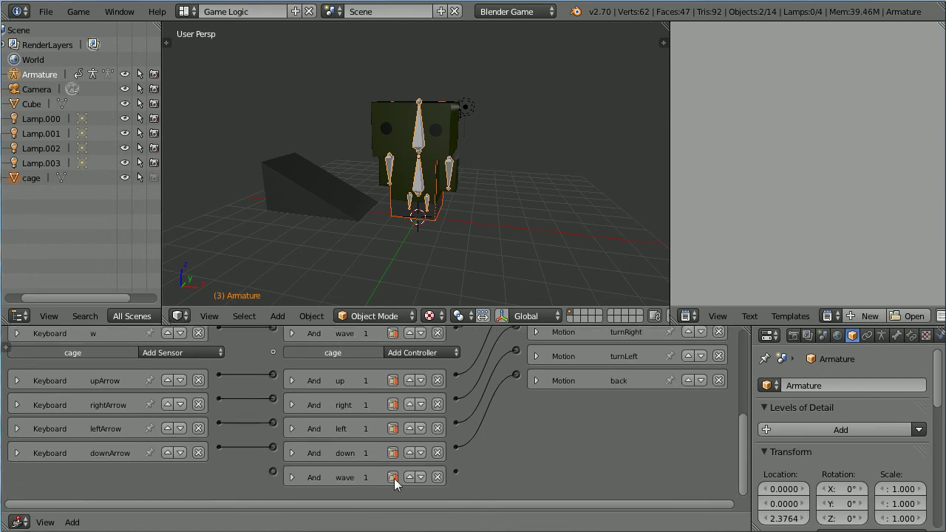
click(436, 477)
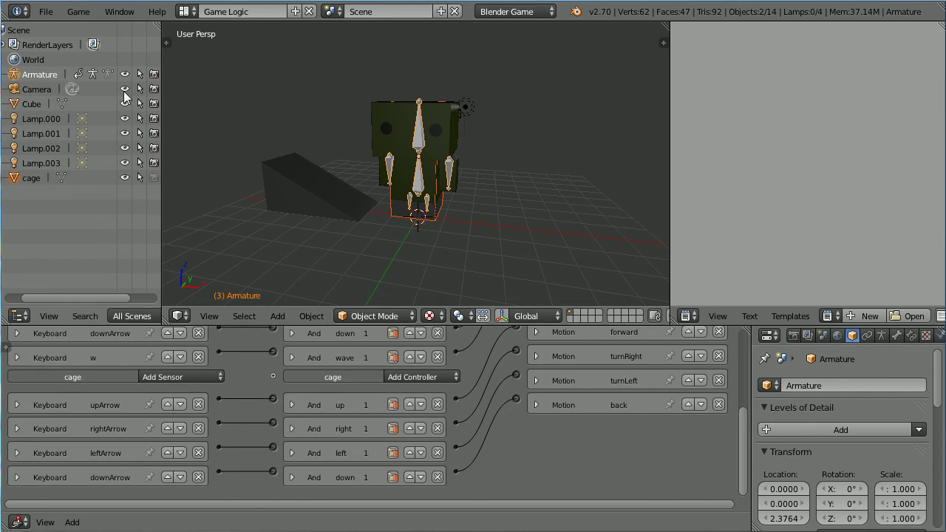
click(36, 74)
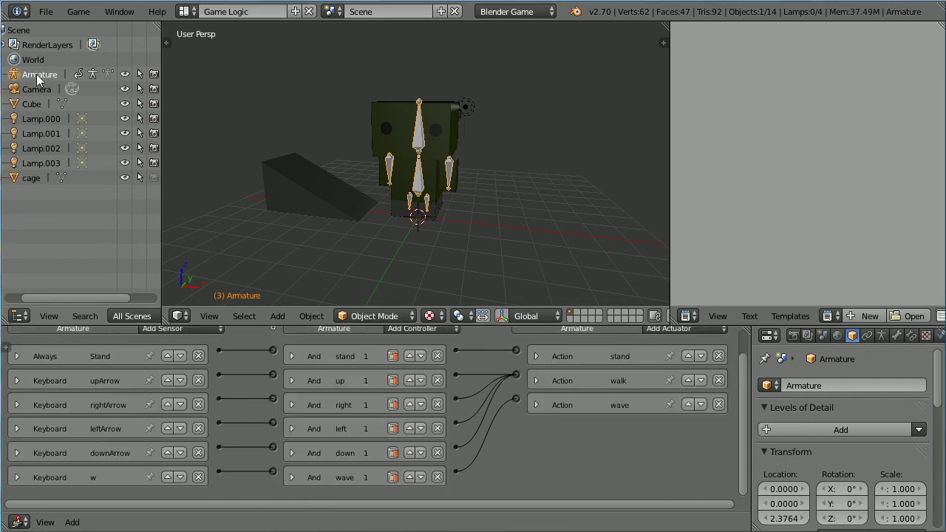
Parent the Armature to the cage with Object (Keep Transform)
ctrl+click(31, 177)
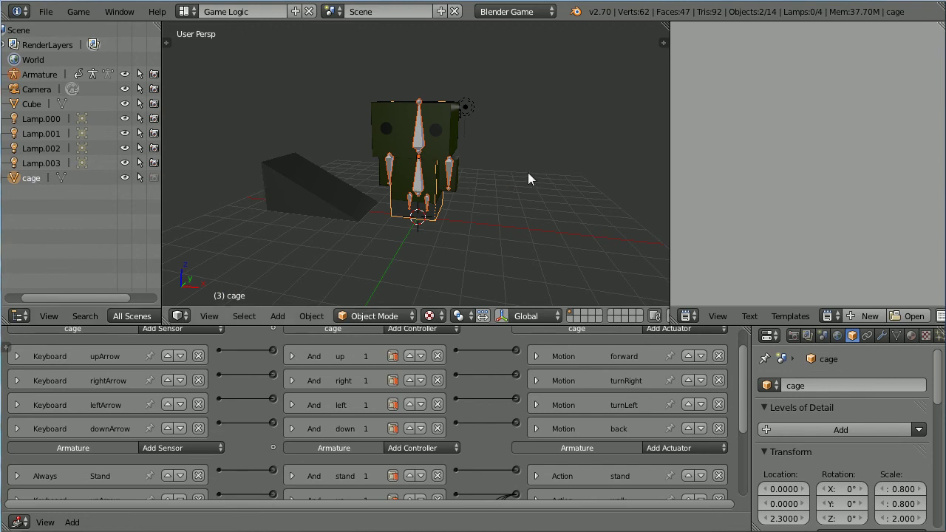
key(ctrl+p)
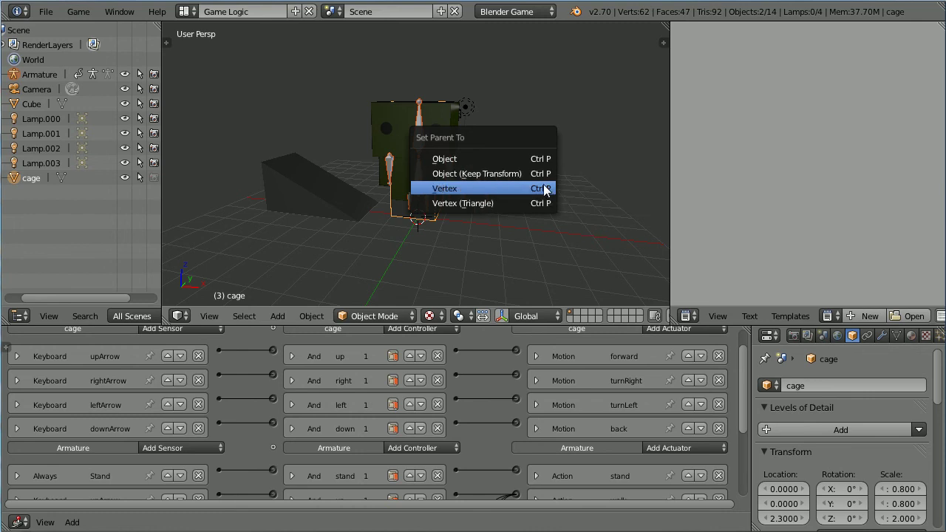
click(501, 174)
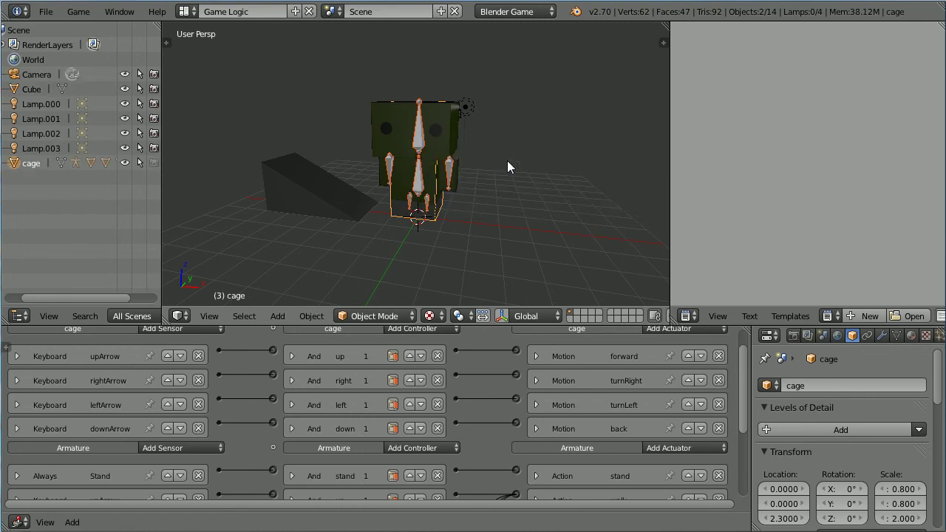
Play the game with P to test the character, then stop it with Esc
key(p)
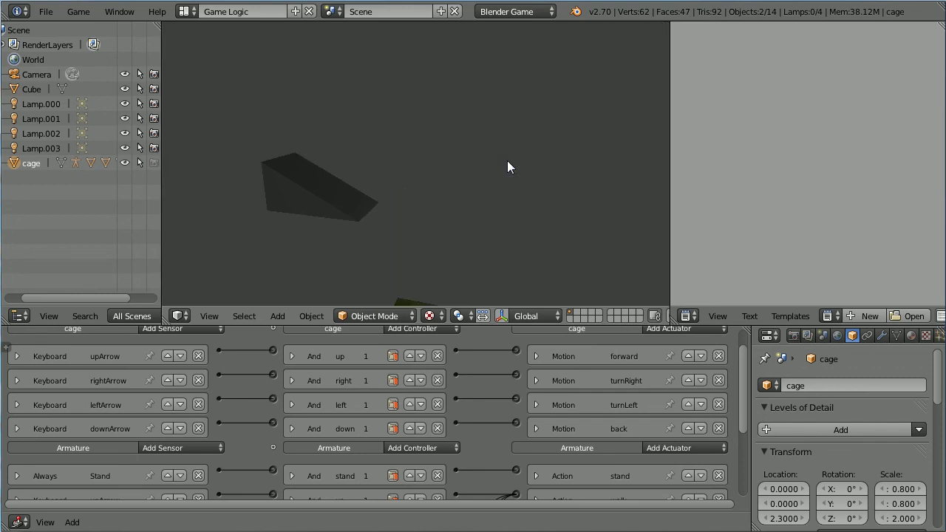
key(Escape)
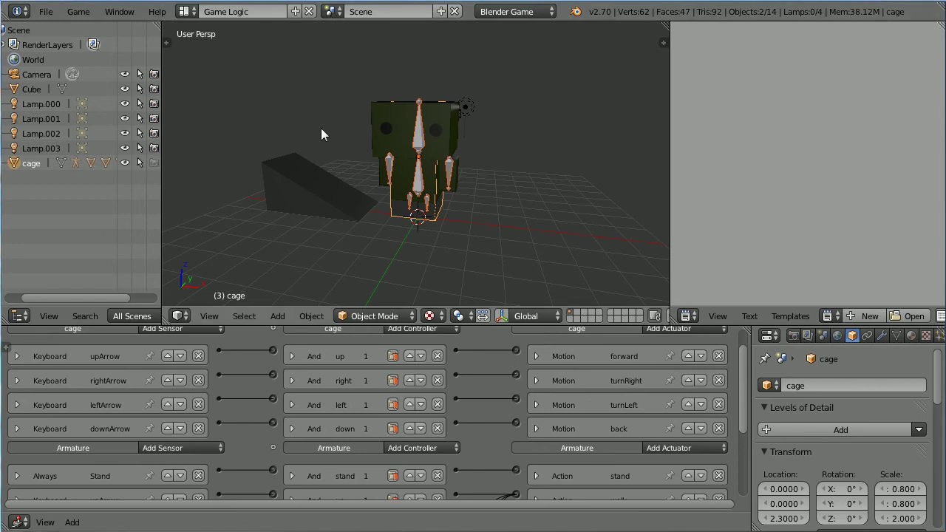
Add a plane mesh scaled by 10 as the ground, then run the game
click(277, 316)
mouse_move(296, 300)
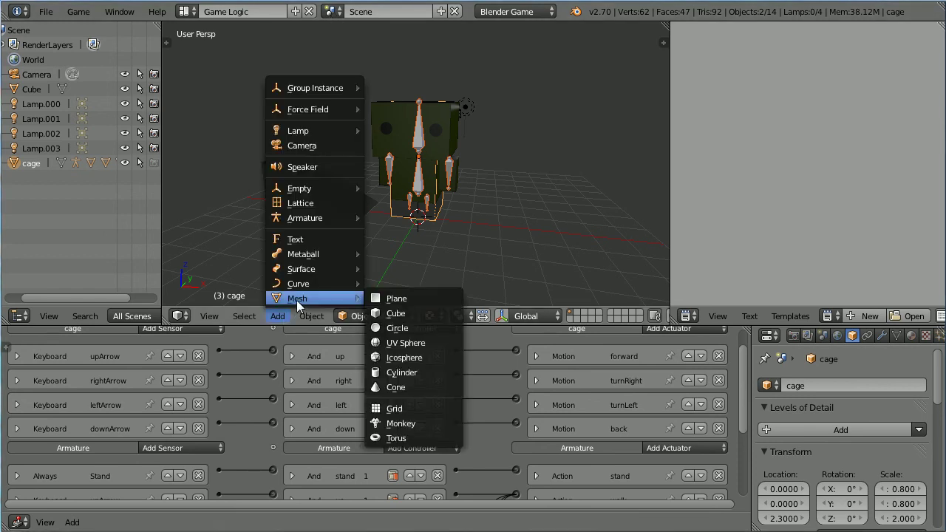
click(435, 303)
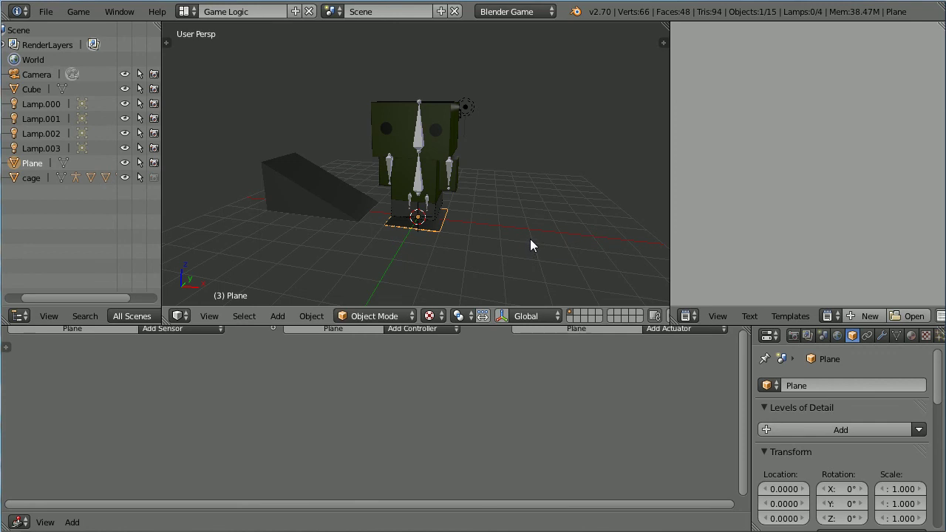
text(s10)
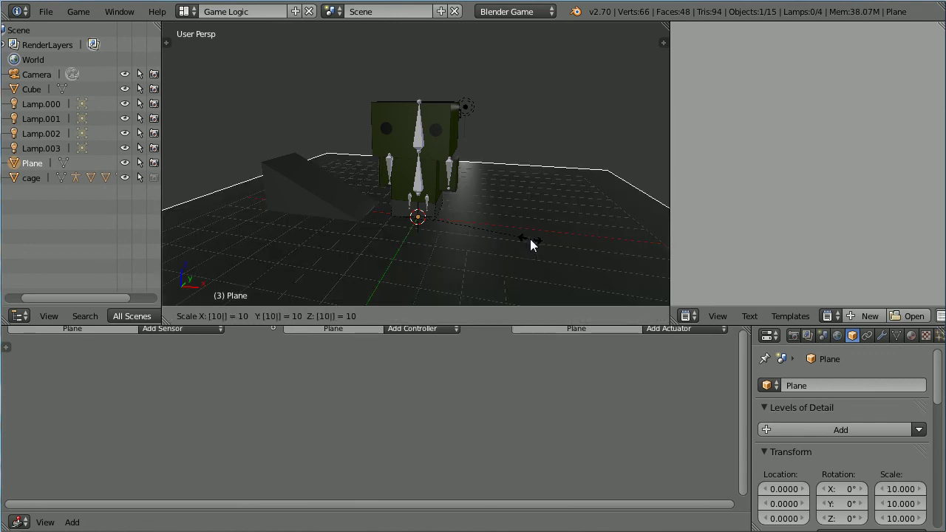
key(Return)
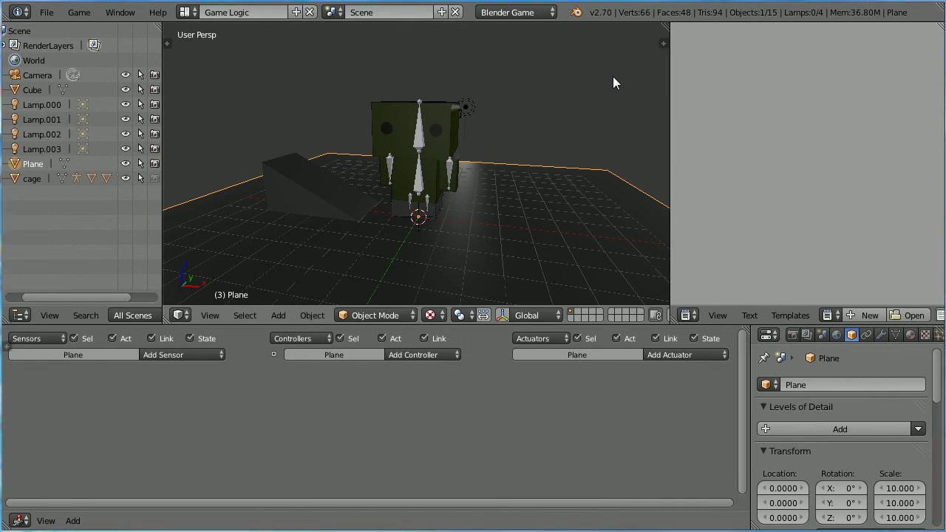
key(p)
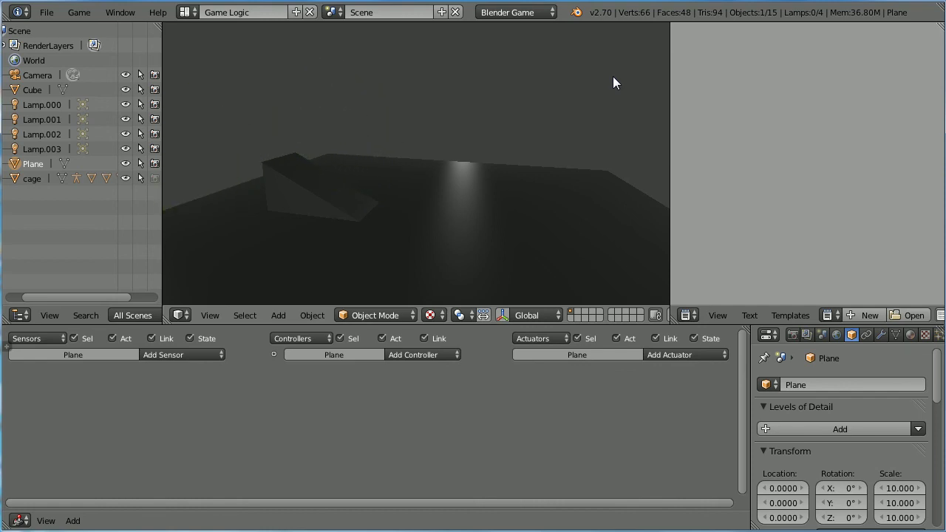
Stop the game test with Esc and return to editing the scene
key(Escape)
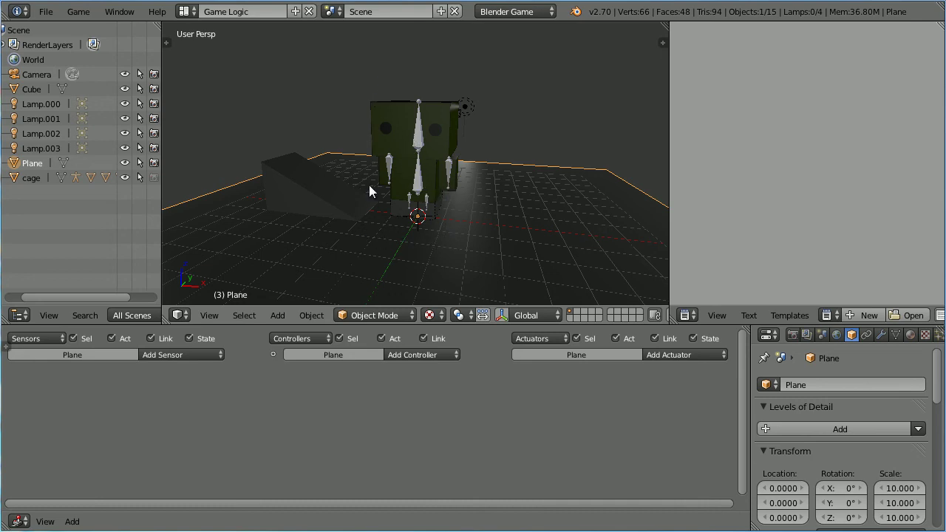
Select the cage, expand its forward Motion actuator and show the Motion Type choices
click(31, 177)
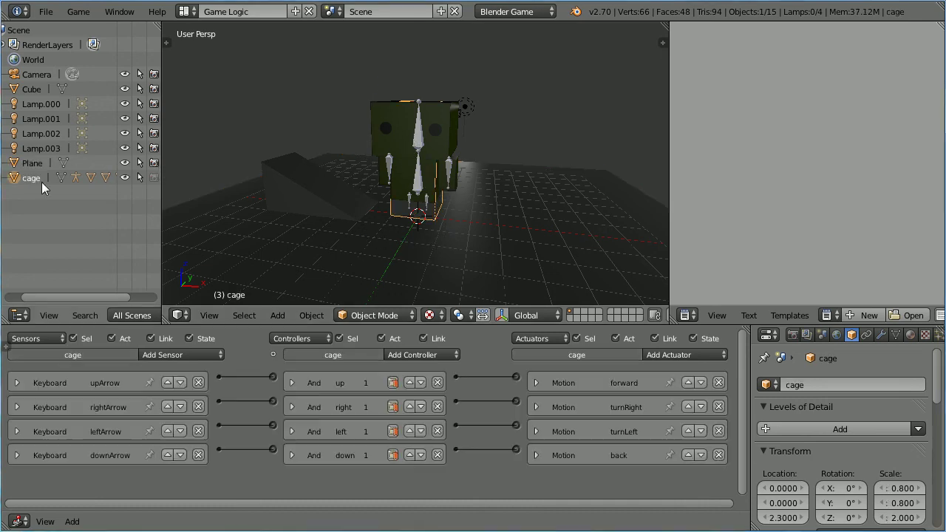
click(535, 383)
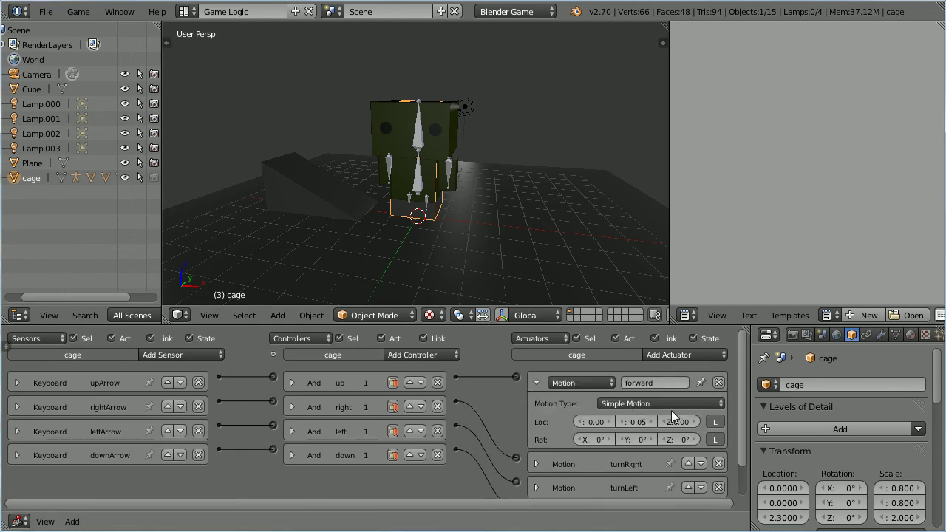
click(668, 406)
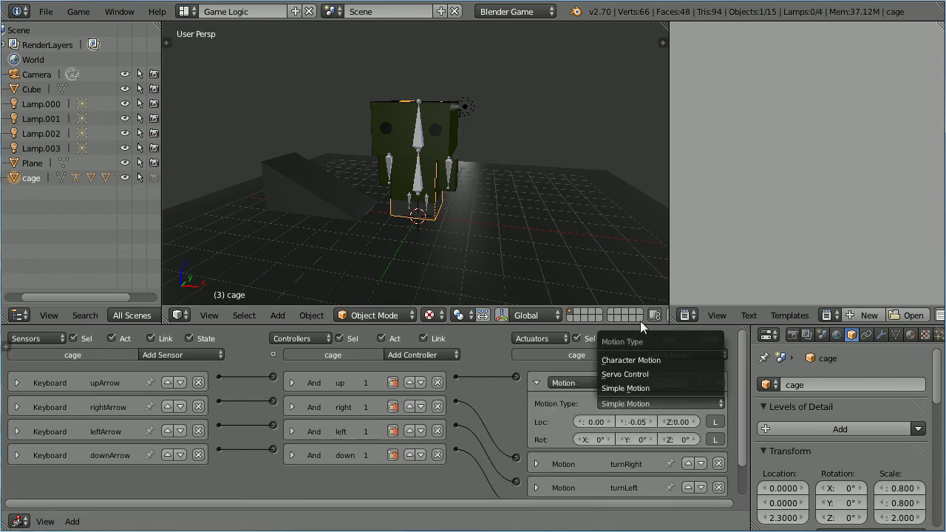